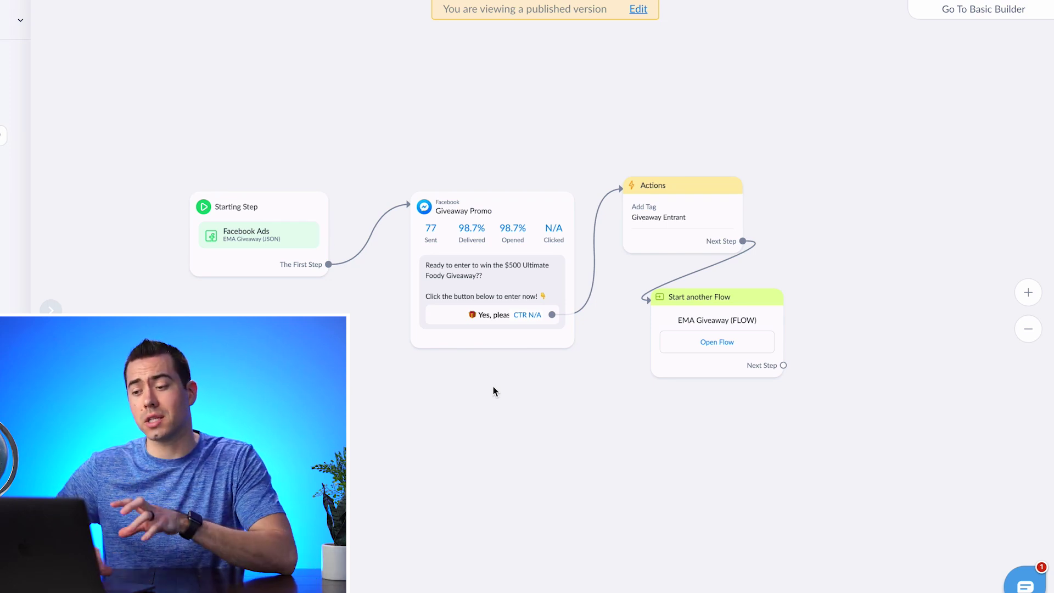
{"action": "scroll", "coordinate": [498, 329], "scroll_direction": "up", "scroll_amount": 3}
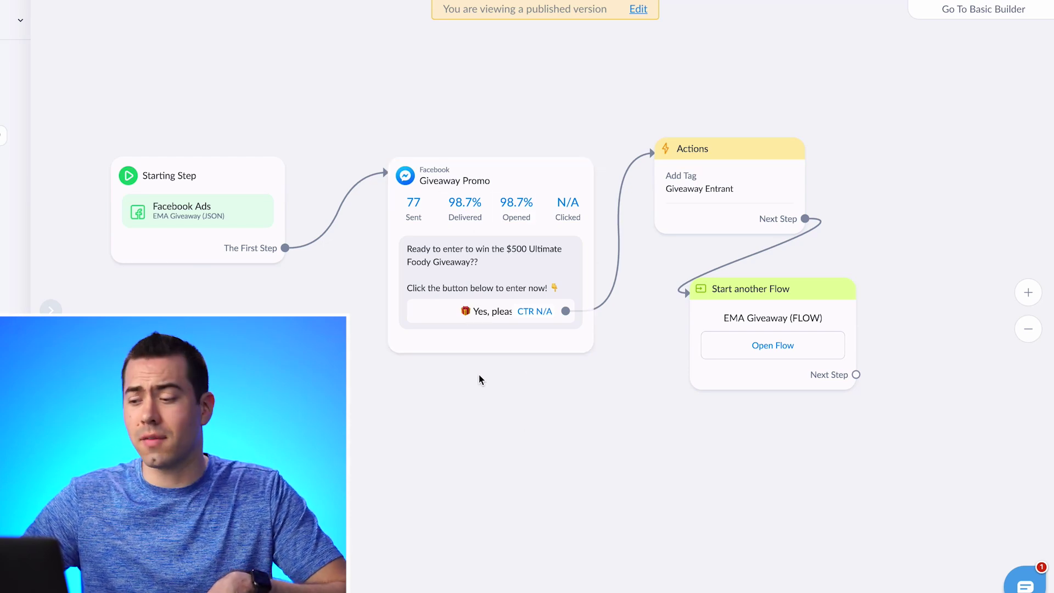
Open the linked EMA Giveaway flow and edit its Giveaway Flow email-request message.
{"action": "left_click", "coordinate": [777, 354]}
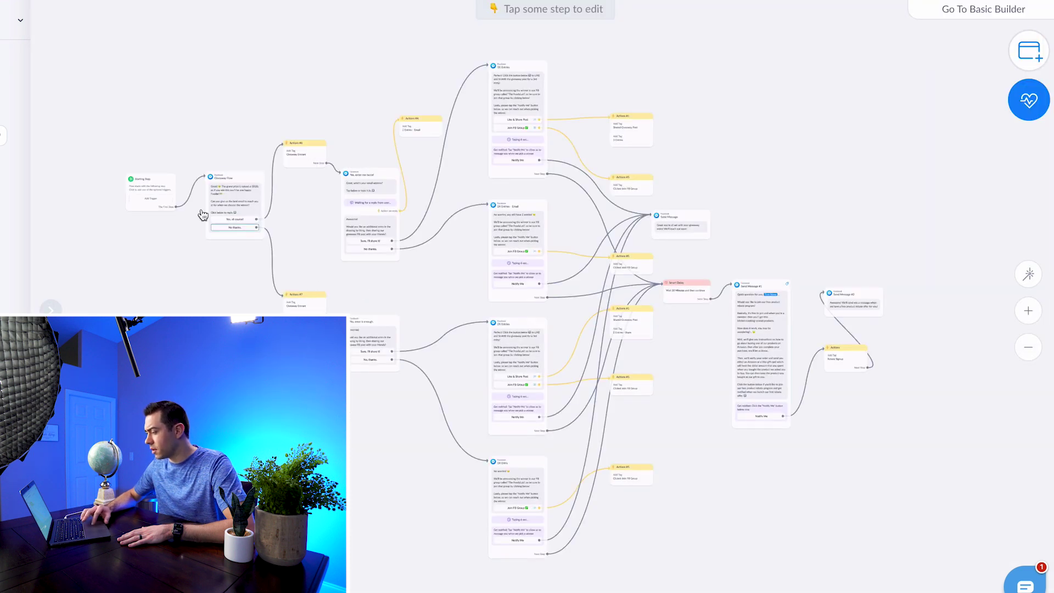
{"action": "scroll", "coordinate": [202, 214], "scroll_direction": "up", "scroll_amount": 5}
{"action": "scroll", "coordinate": [202, 214], "scroll_direction": "up", "scroll_amount": 1}
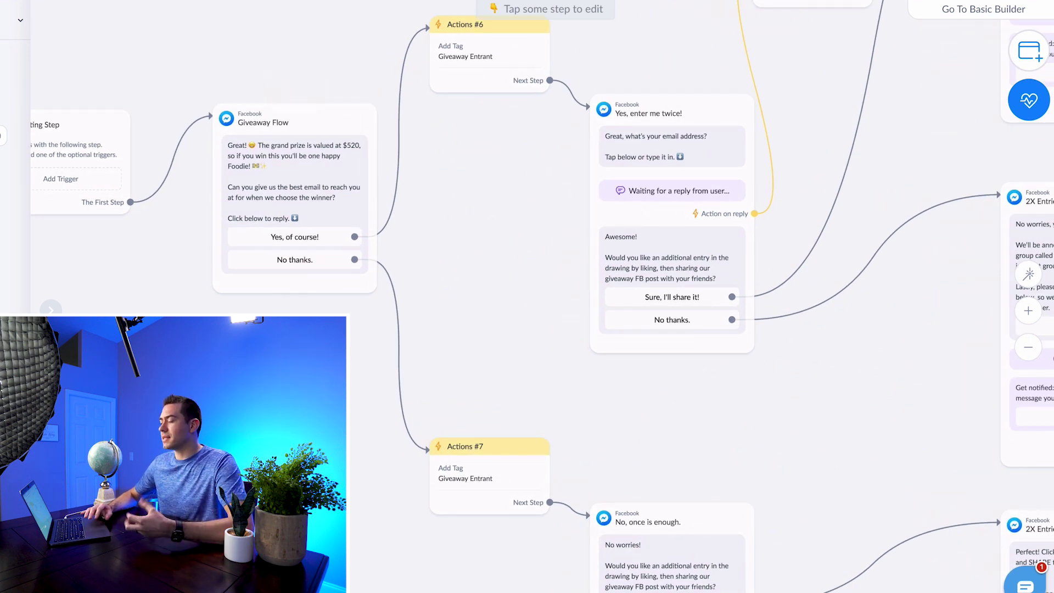
{"action": "left_click", "coordinate": [300, 205]}
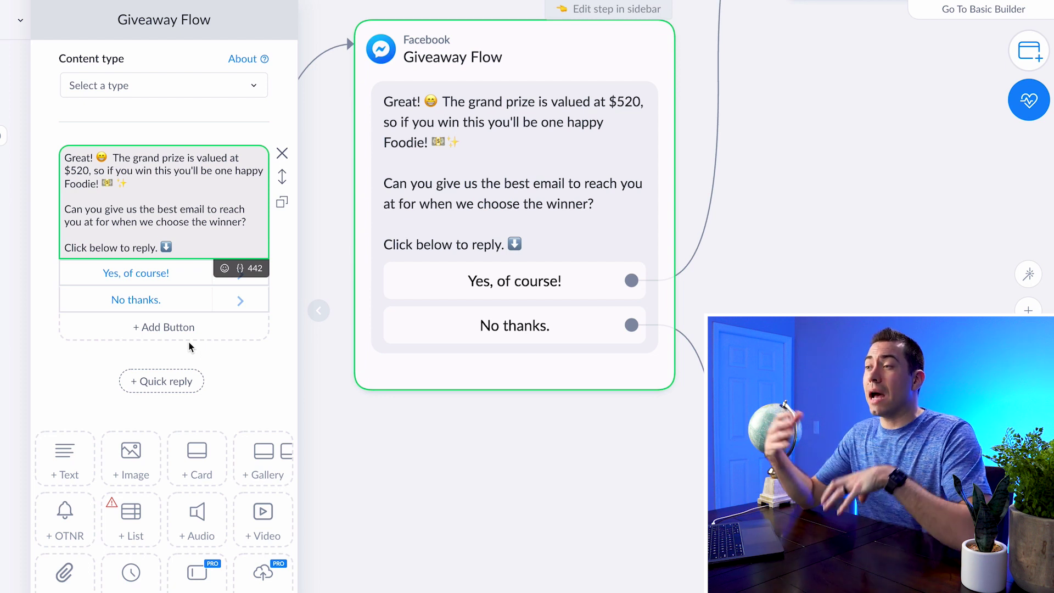
{"action": "scroll", "coordinate": [527, 443], "scroll_direction": "down", "scroll_amount": 3}
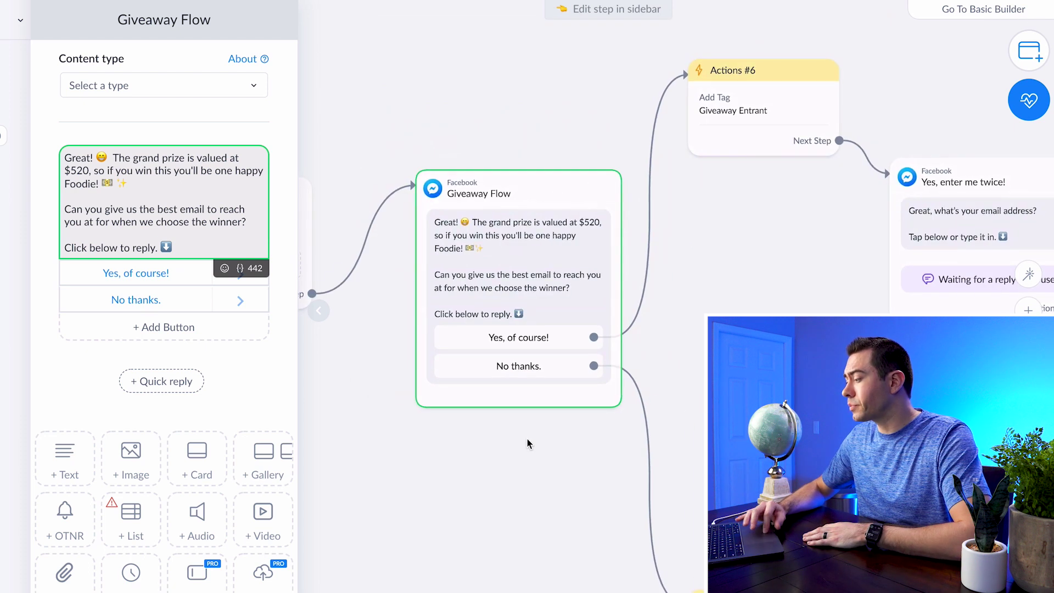
{"action": "left_click_drag", "start_coordinate": [735, 356], "coordinate": [443, 275]}
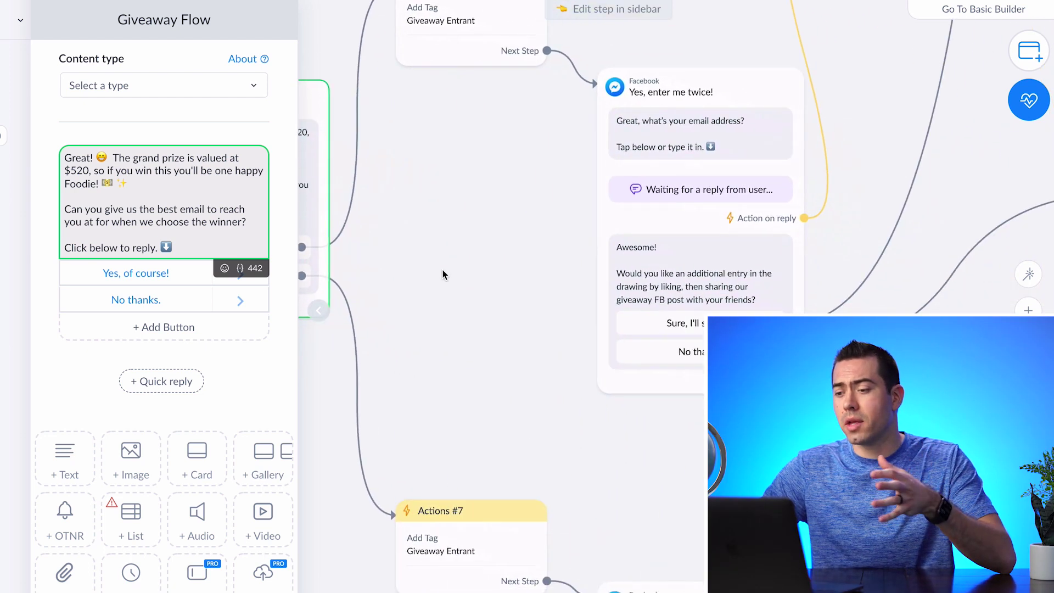
{"action": "scroll", "coordinate": [443, 274], "scroll_direction": "down", "scroll_amount": 2}
{"action": "scroll", "coordinate": [477, 212], "scroll_direction": "up", "scroll_amount": 1}
{"action": "left_click_drag", "start_coordinate": [388, 215], "coordinate": [358, 196]}
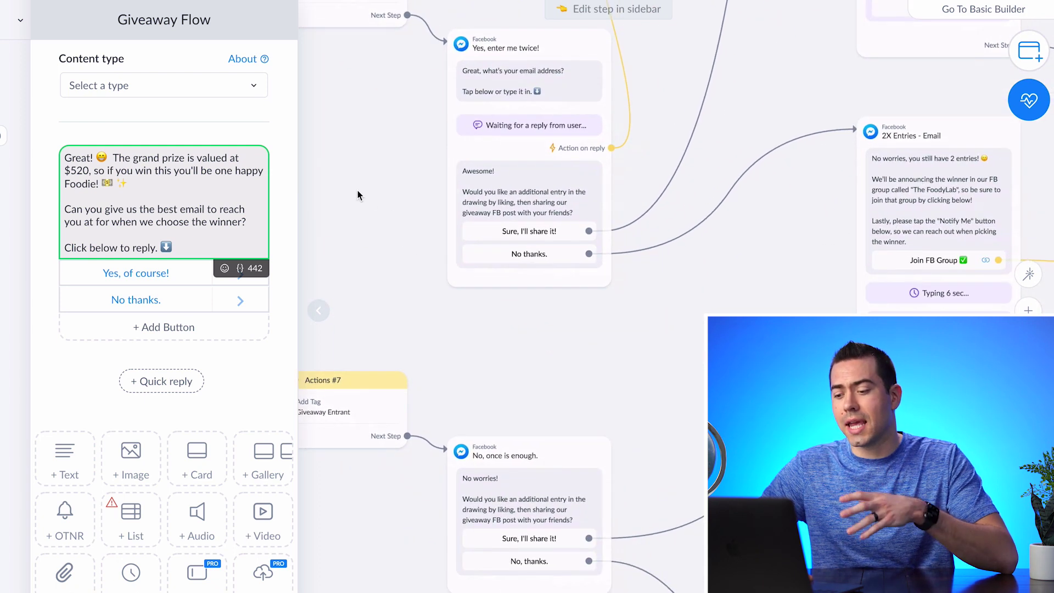
{"action": "left_click", "coordinate": [548, 478]}
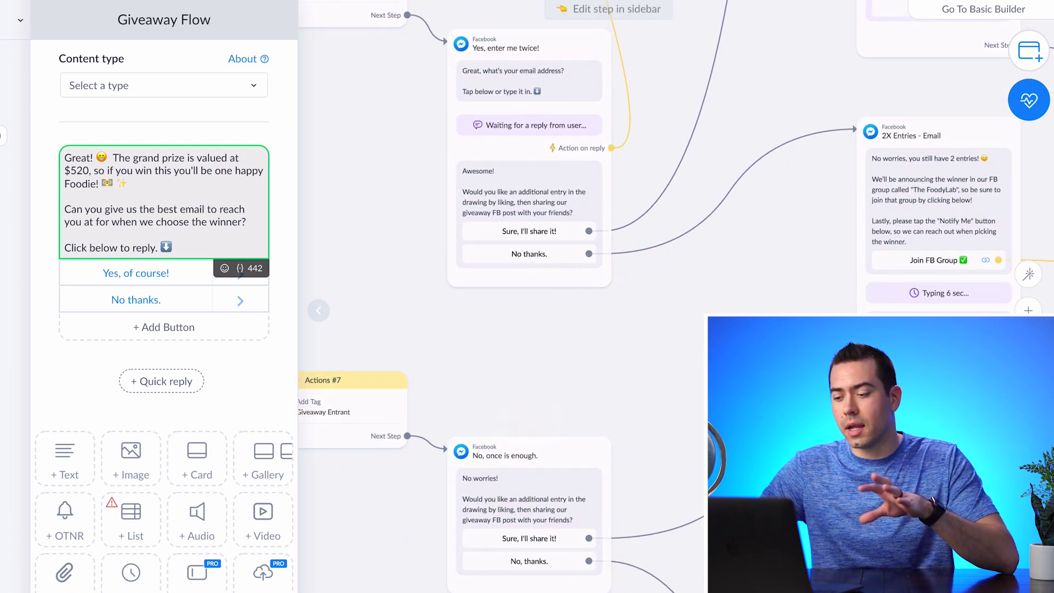
{"action": "scroll", "coordinate": [634, 366], "scroll_direction": "down", "scroll_amount": 3}
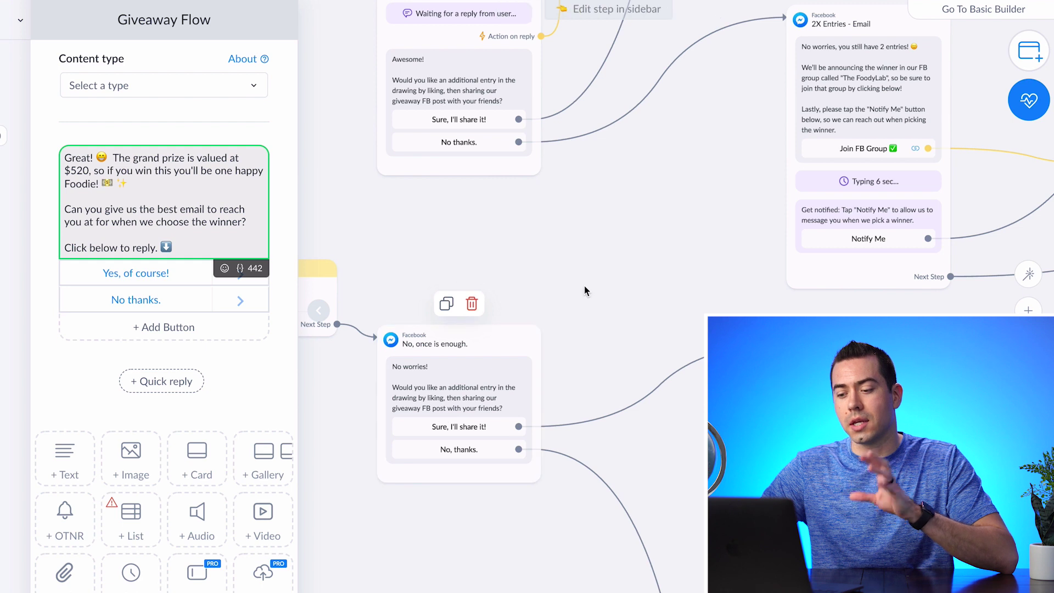
{"action": "left_click_drag", "start_coordinate": [584, 288], "coordinate": [604, 326]}
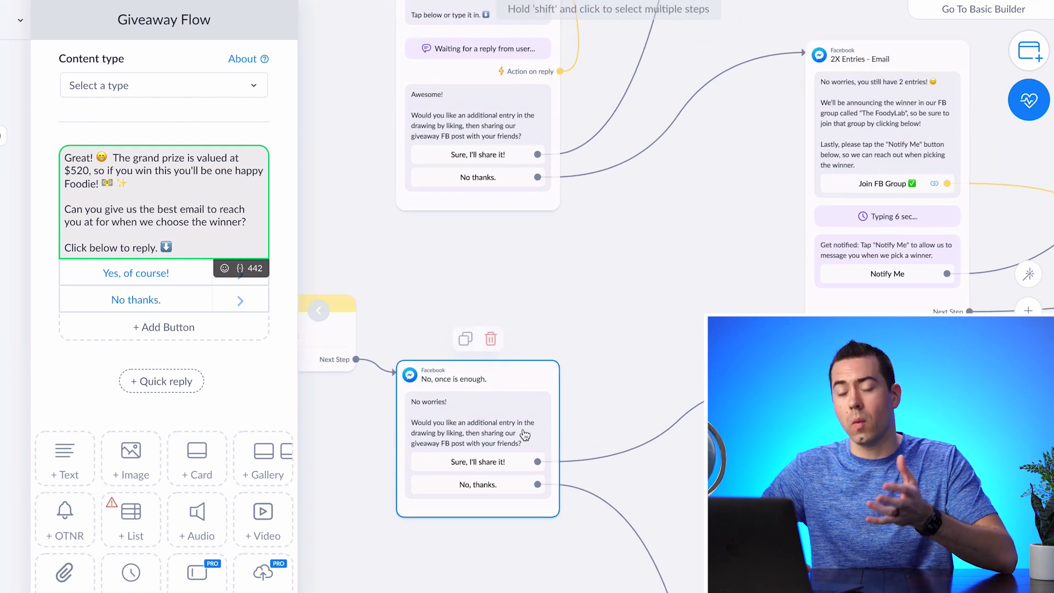
{"action": "left_click_drag", "start_coordinate": [606, 327], "coordinate": [573, 412]}
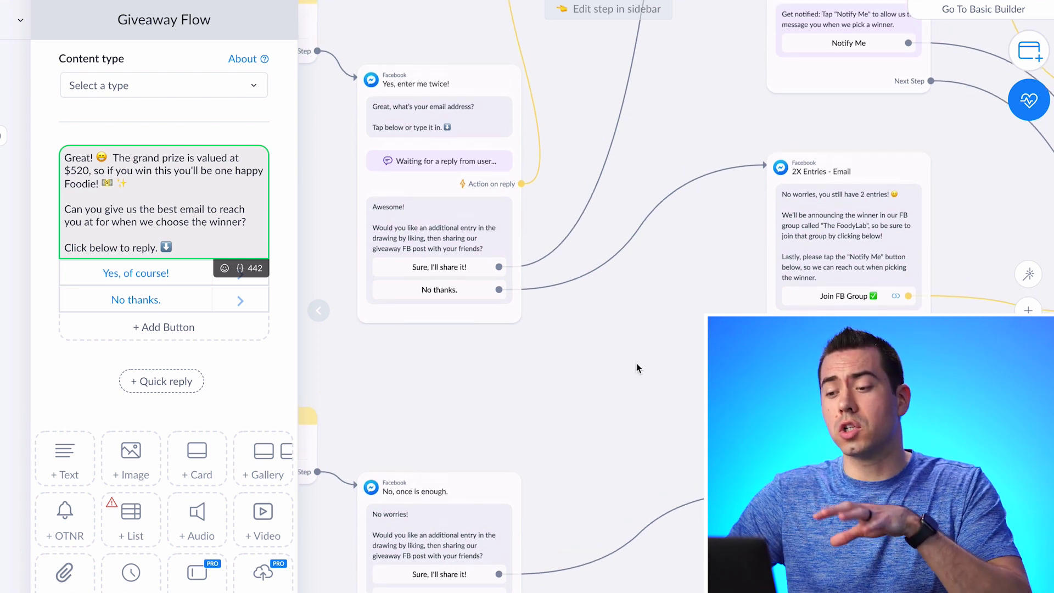
{"action": "scroll", "coordinate": [637, 363], "scroll_direction": "down", "scroll_amount": 3}
{"action": "scroll", "coordinate": [623, 353], "scroll_direction": "right", "scroll_amount": 3}
{"action": "scroll", "coordinate": [624, 354], "scroll_direction": "down", "scroll_amount": 3}
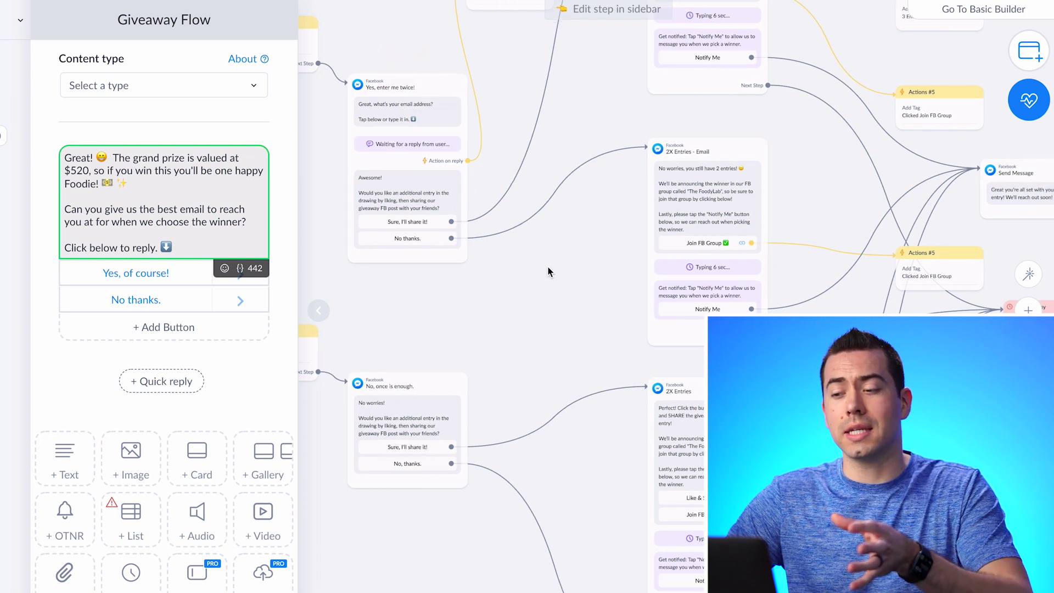
{"action": "scroll", "coordinate": [444, 405], "scroll_direction": "up", "scroll_amount": 3}
{"action": "scroll", "coordinate": [443, 406], "scroll_direction": "right", "scroll_amount": 3}
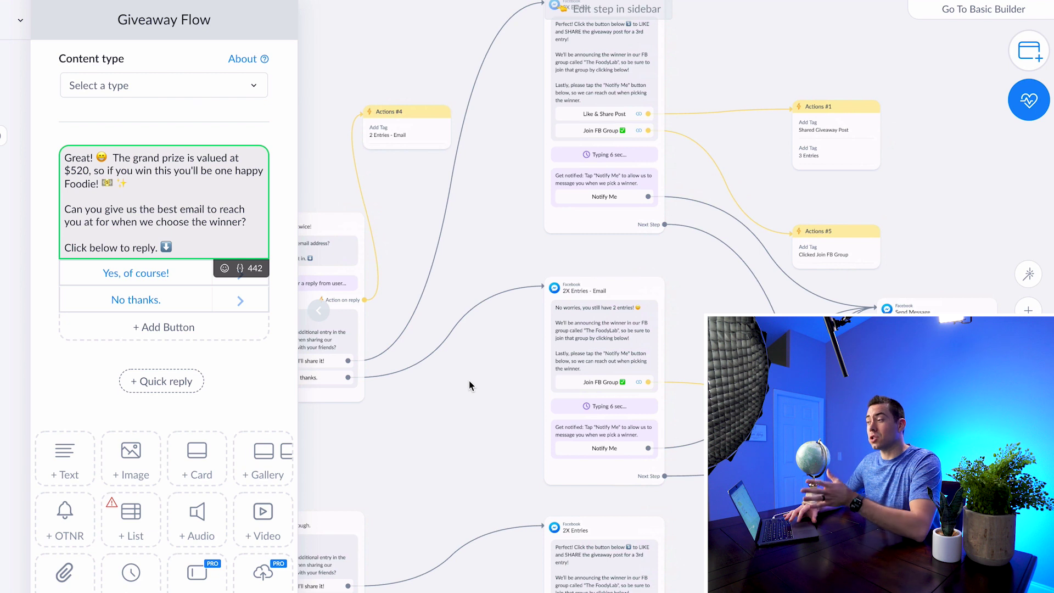
{"action": "scroll", "coordinate": [425, 414], "scroll_direction": "up", "scroll_amount": 3}
{"action": "scroll", "coordinate": [425, 414], "scroll_direction": "right", "scroll_amount": 3}
{"action": "left_click", "coordinate": [515, 144]}
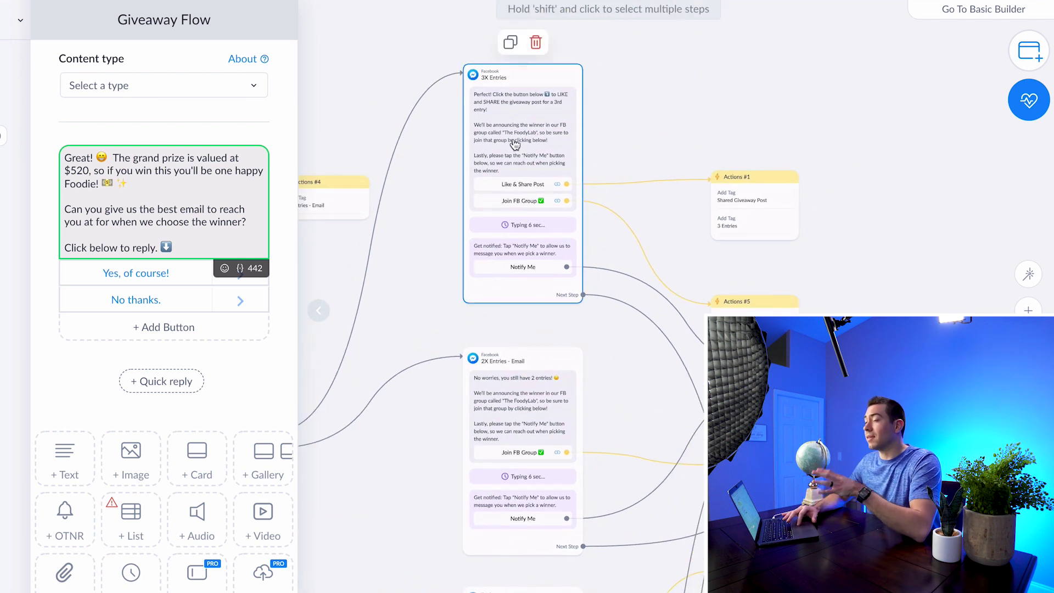
Review the 3X Entries message blocks and select its closing Notify Me paragraph.
{"action": "left_click", "coordinate": [528, 138]}
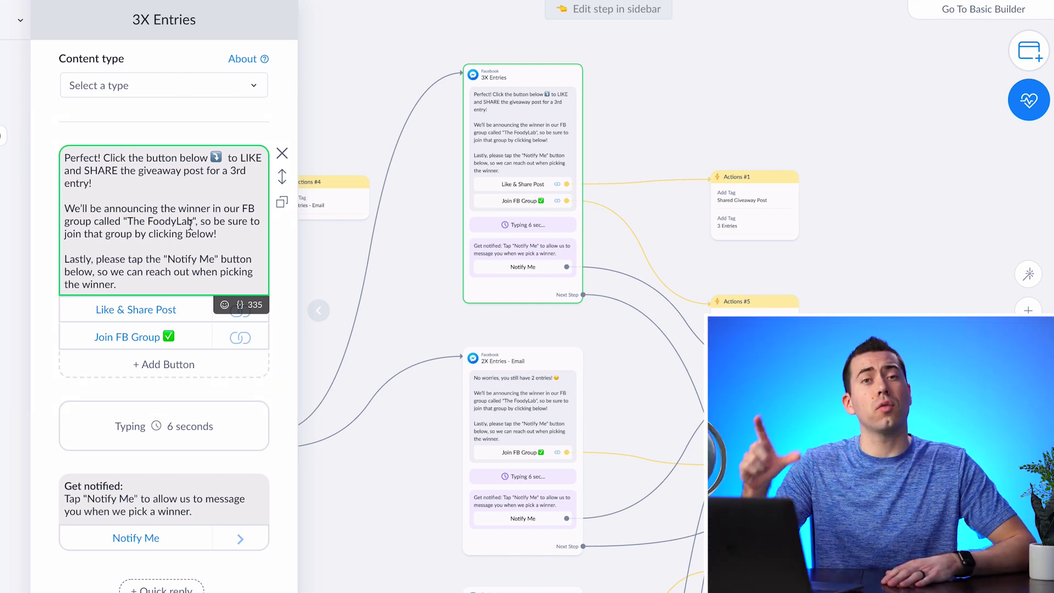
{"action": "scroll", "coordinate": [190, 225], "scroll_direction": "down", "scroll_amount": 3}
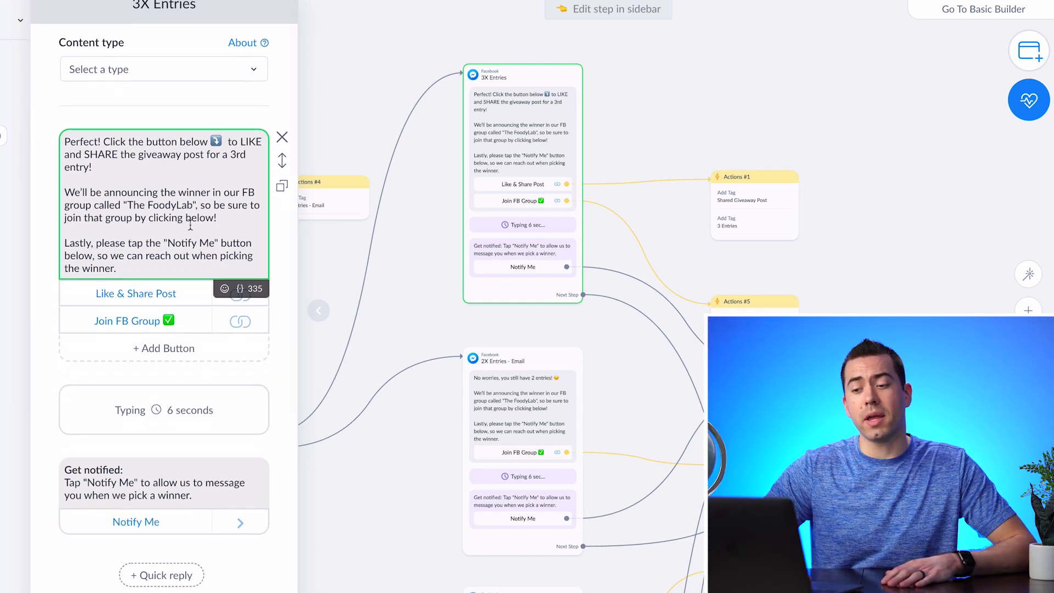
{"action": "scroll", "coordinate": [178, 167], "scroll_direction": "down", "scroll_amount": 1}
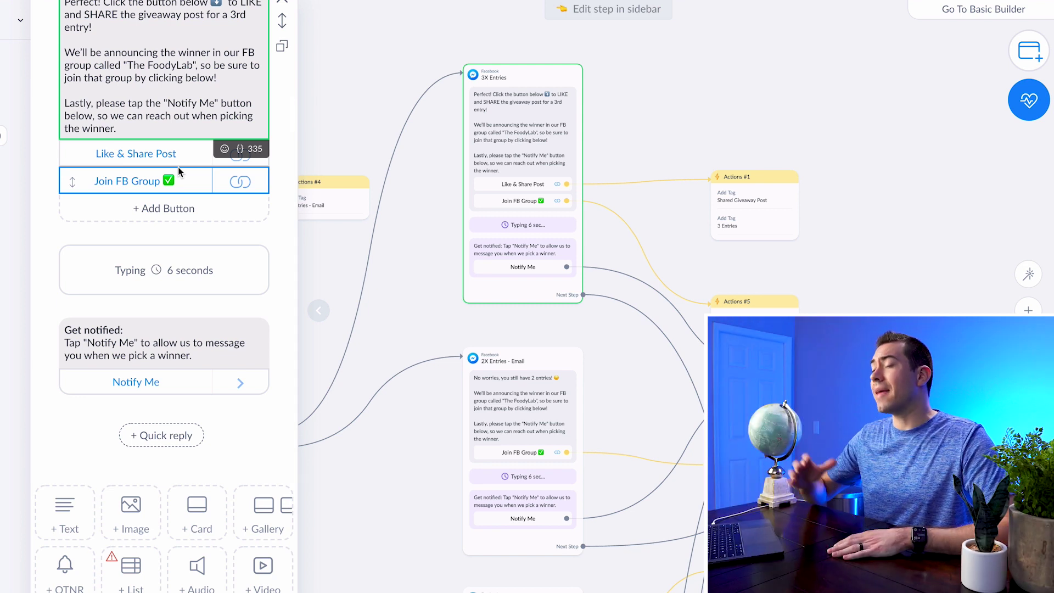
{"action": "scroll", "coordinate": [179, 171], "scroll_direction": "down", "scroll_amount": 3}
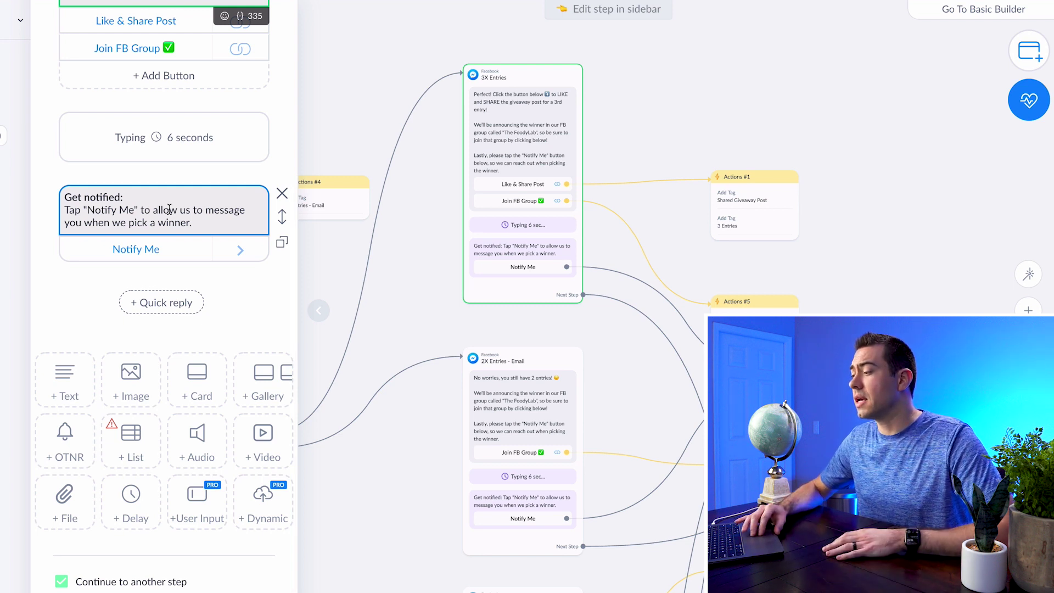
{"action": "scroll", "coordinate": [169, 211], "scroll_direction": "up", "scroll_amount": 1}
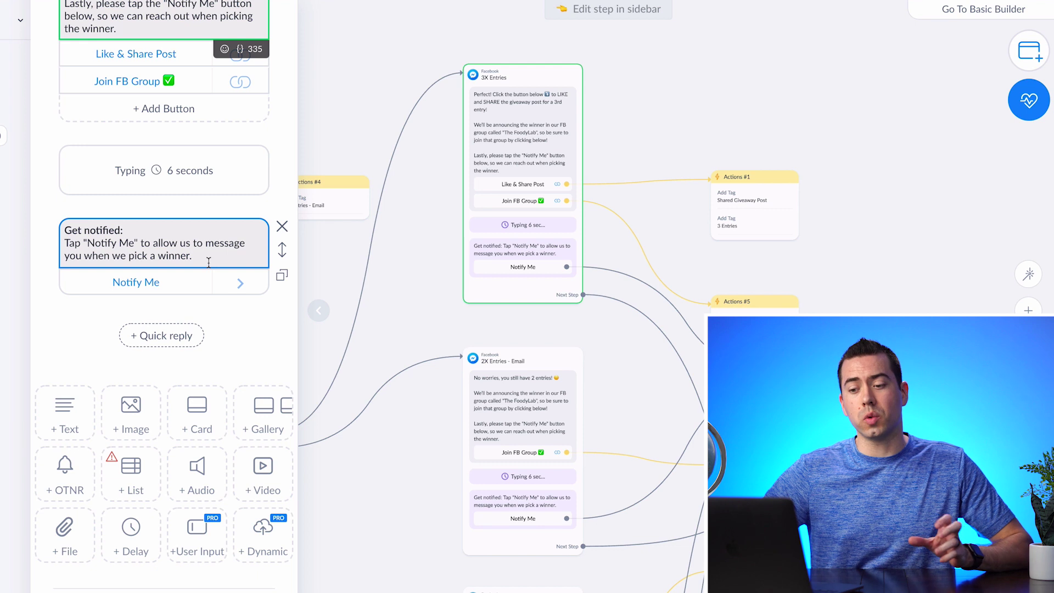
{"action": "scroll", "coordinate": [177, 126], "scroll_direction": "up", "scroll_amount": 2}
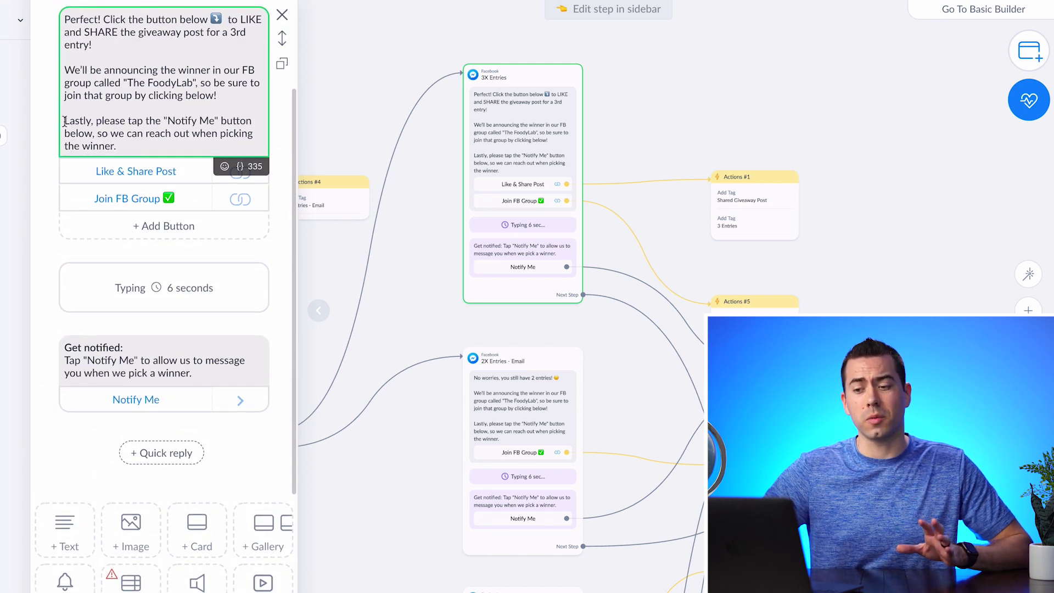
{"action": "left_click_drag", "start_coordinate": [65, 122], "coordinate": [121, 140]}
{"action": "left_click", "coordinate": [139, 146]}
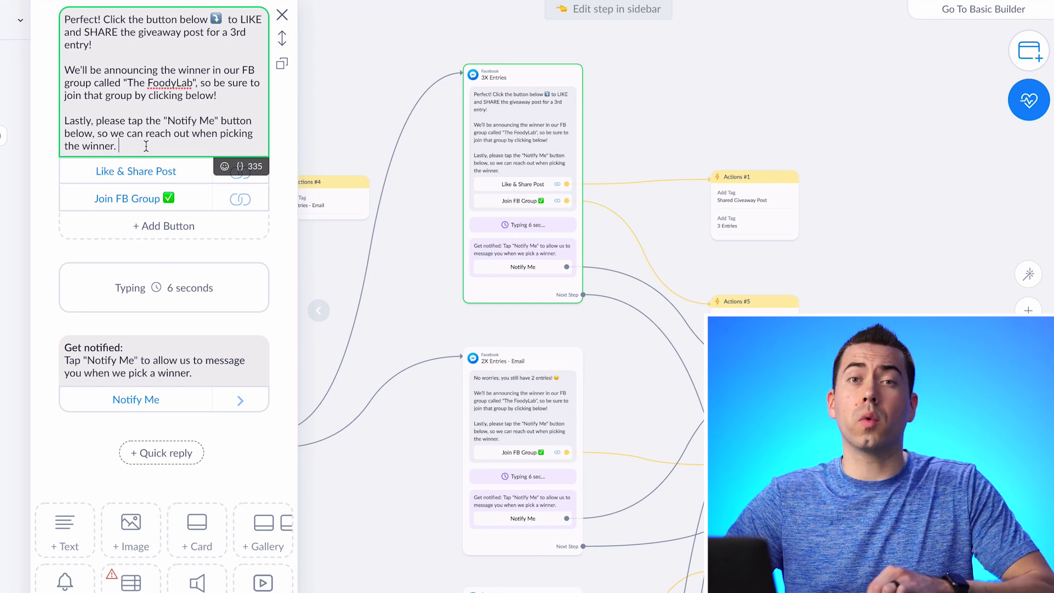
Move down the 3X Entries branch and select the Actions #1 tag step.
{"action": "scroll", "coordinate": [164, 231], "scroll_direction": "down", "scroll_amount": 1}
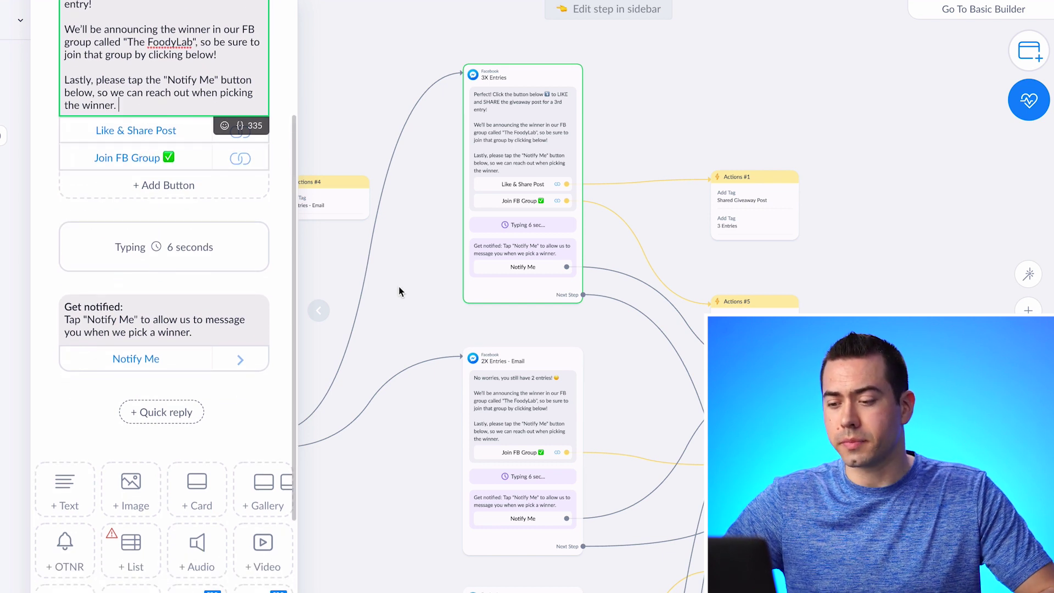
{"action": "left_click_drag", "start_coordinate": [408, 284], "coordinate": [370, 221]}
{"action": "scroll", "coordinate": [370, 222], "scroll_direction": "down", "scroll_amount": 2}
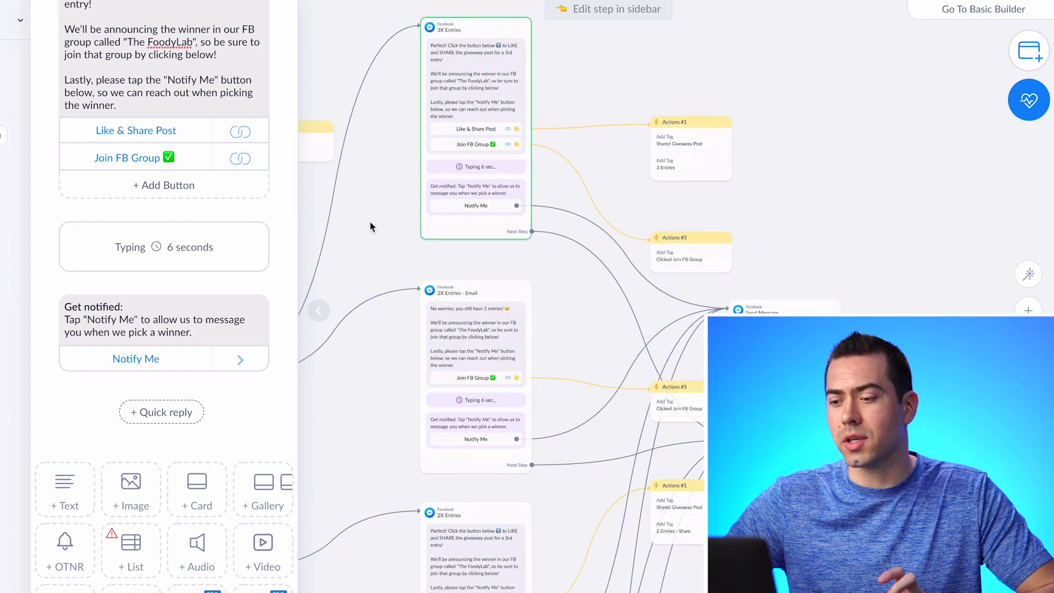
{"action": "left_click", "coordinate": [681, 121]}
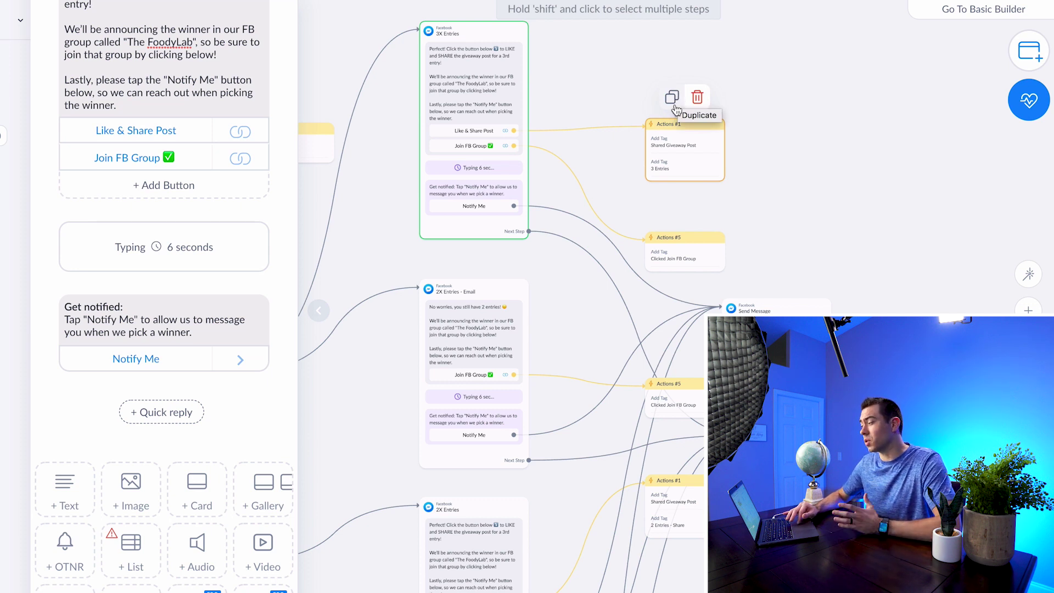
Show the Smart Delay step's 10-minute wait before Send Message #1.
{"action": "left_click_drag", "start_coordinate": [767, 216], "coordinate": [754, 203]}
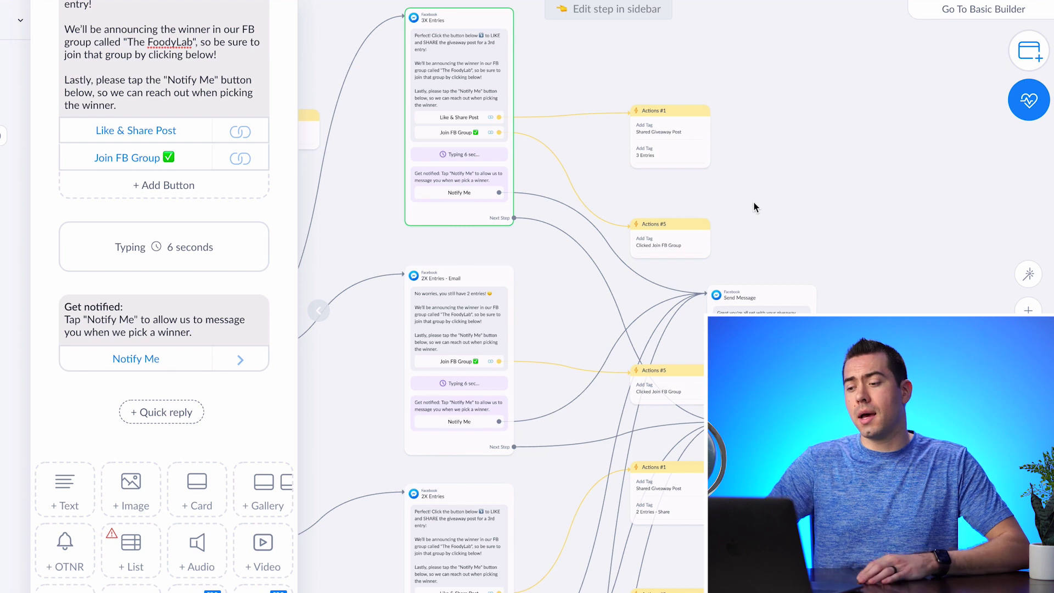
{"action": "left_click_drag", "start_coordinate": [781, 203], "coordinate": [716, 115]}
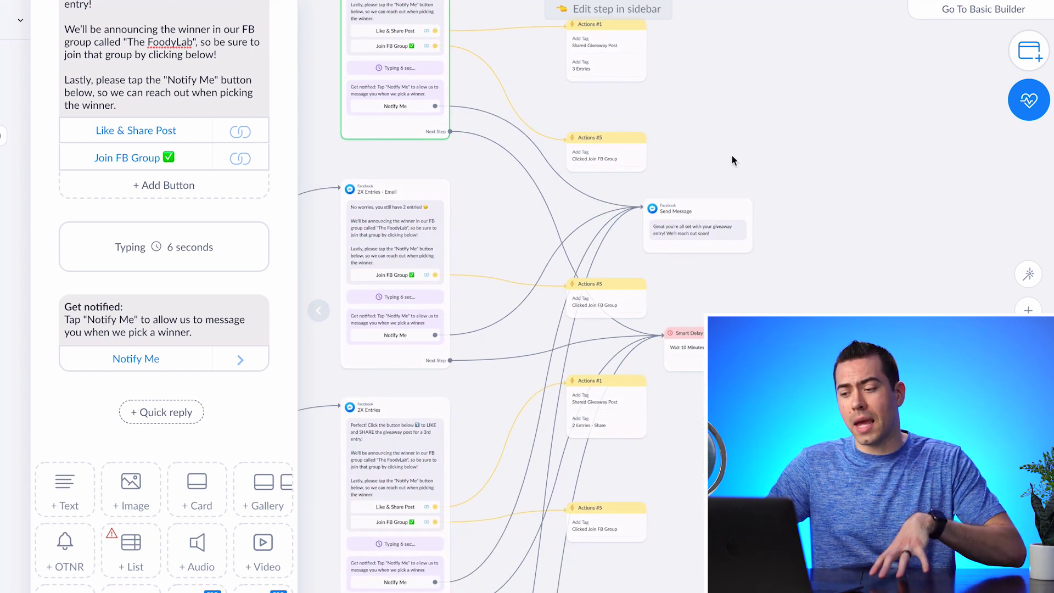
{"action": "left_click", "coordinate": [698, 357]}
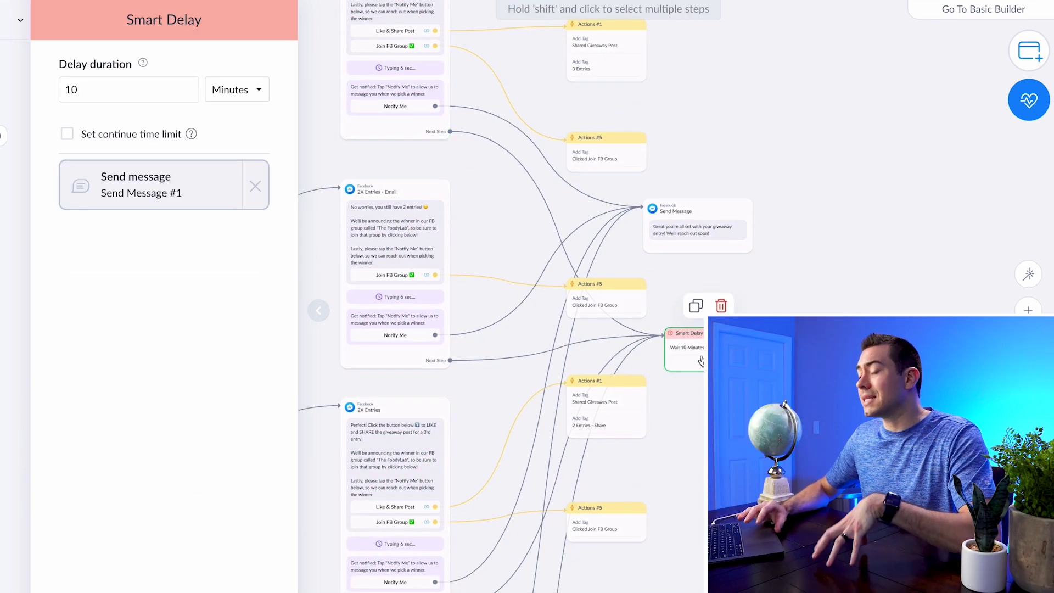
{"action": "scroll", "coordinate": [590, 332], "scroll_direction": "right", "scroll_amount": 5}
{"action": "scroll", "coordinate": [590, 332], "scroll_direction": "down", "scroll_amount": 4}
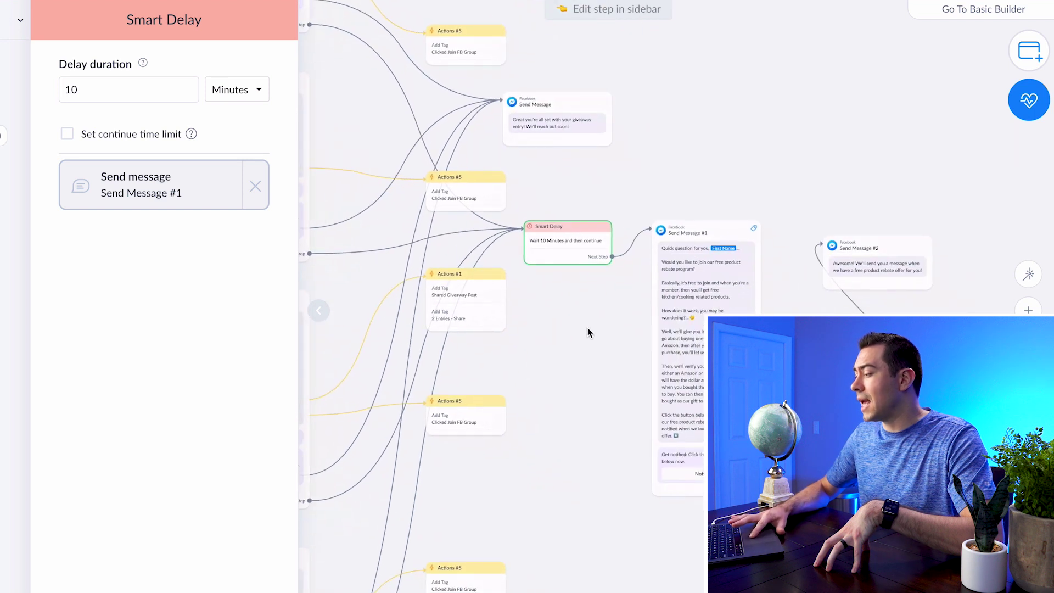
Review Send Message #1's free product rebate pitch and edit its Get notified text block.
{"action": "left_click", "coordinate": [681, 333]}
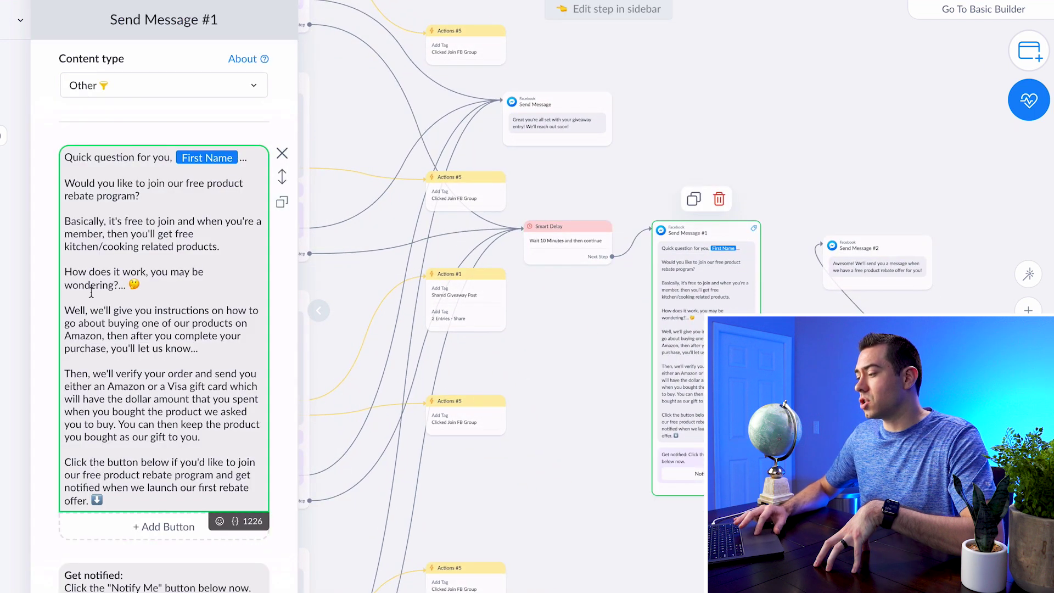
{"action": "scroll", "coordinate": [103, 284], "scroll_direction": "down", "scroll_amount": 1}
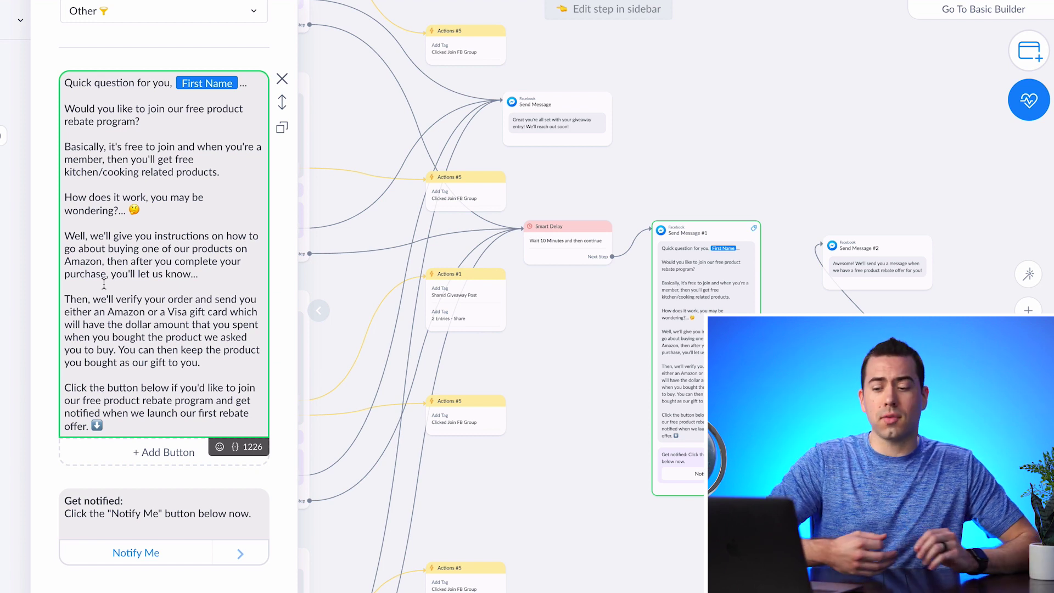
{"action": "scroll", "coordinate": [104, 284], "scroll_direction": "down", "scroll_amount": 2}
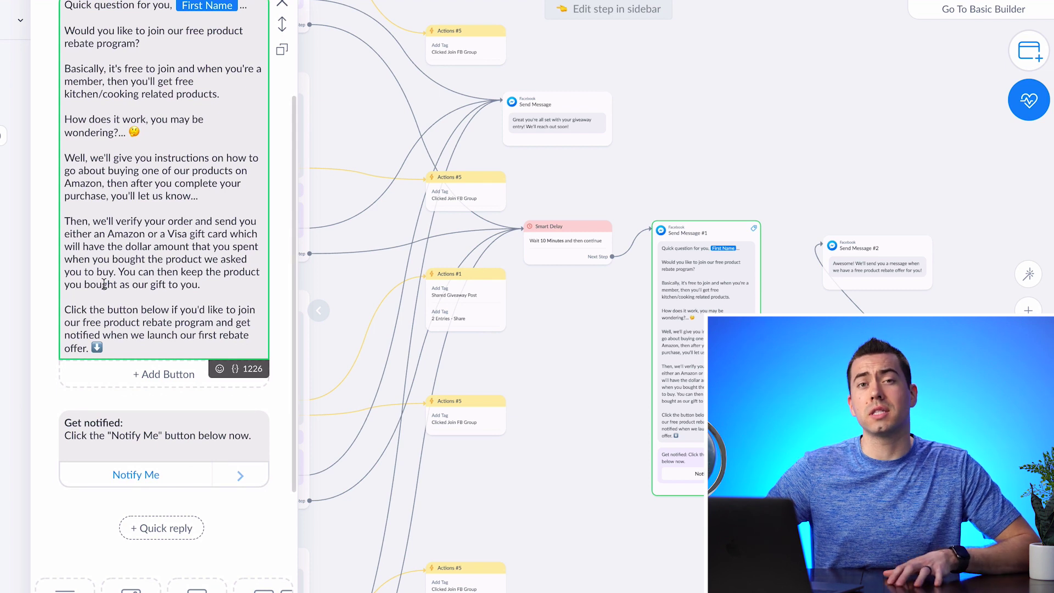
{"action": "scroll", "coordinate": [103, 284], "scroll_direction": "up", "scroll_amount": 1}
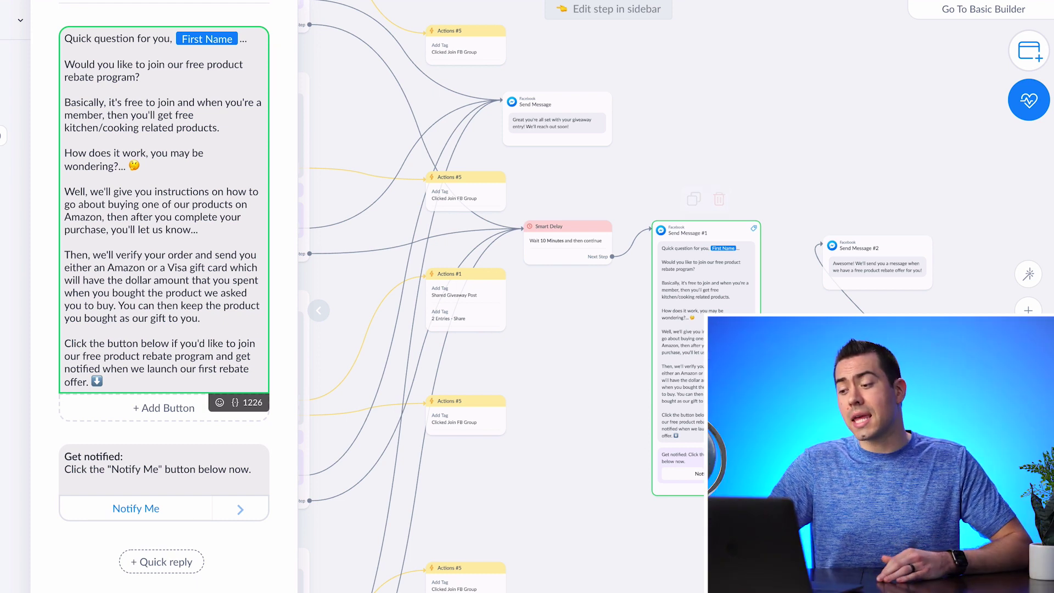
{"action": "mouse_move", "coordinate": [604, 313]}
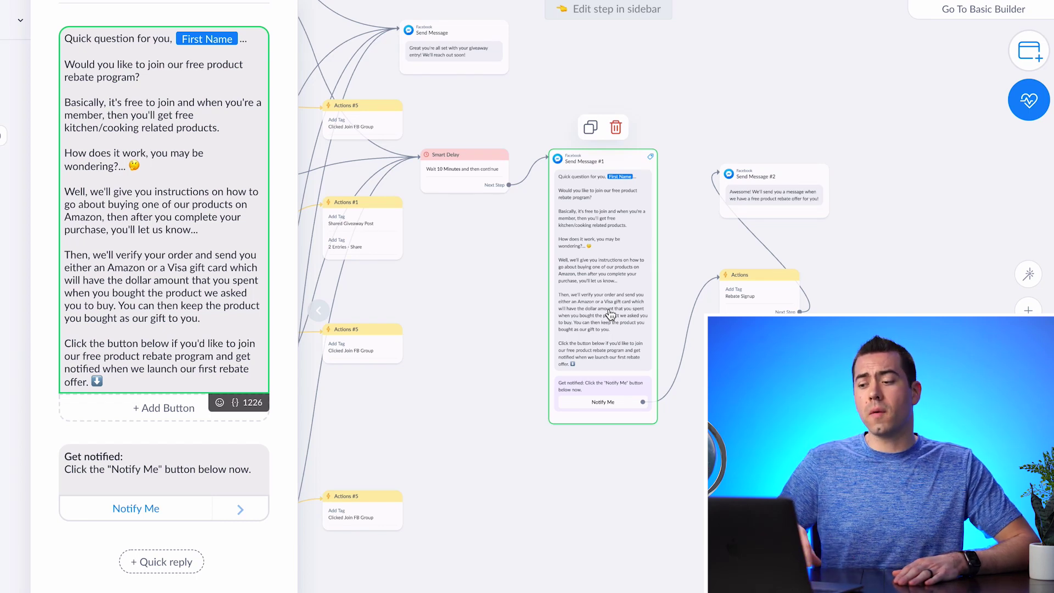
{"action": "scroll", "coordinate": [170, 341], "scroll_direction": "down", "scroll_amount": 2}
{"action": "left_click", "coordinate": [180, 387]}
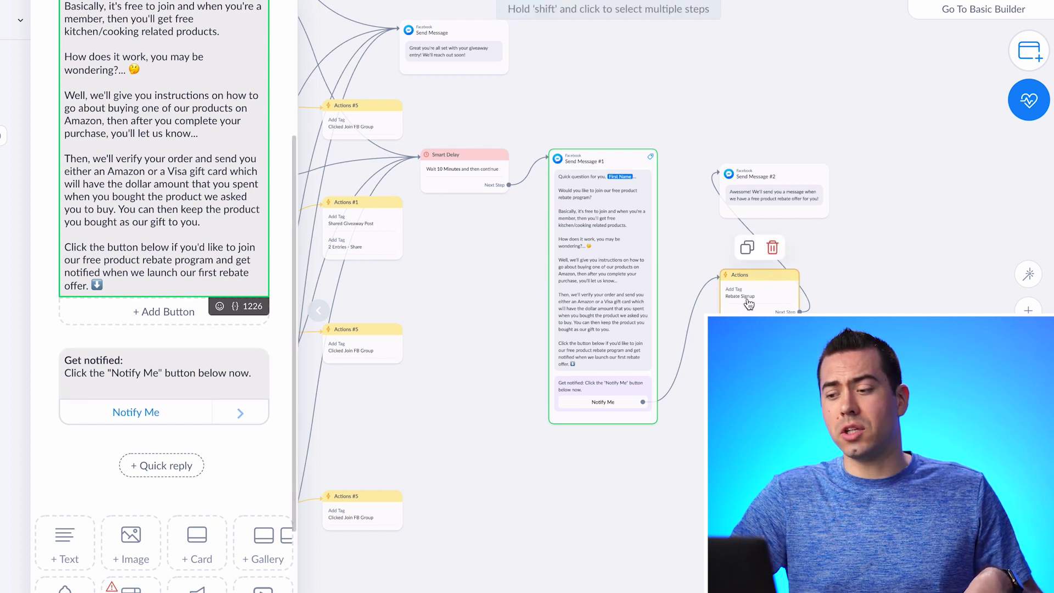
View the Actions step's Rebate Signup tag, then close the sidebar with Esc.
{"action": "left_click", "coordinate": [759, 289]}
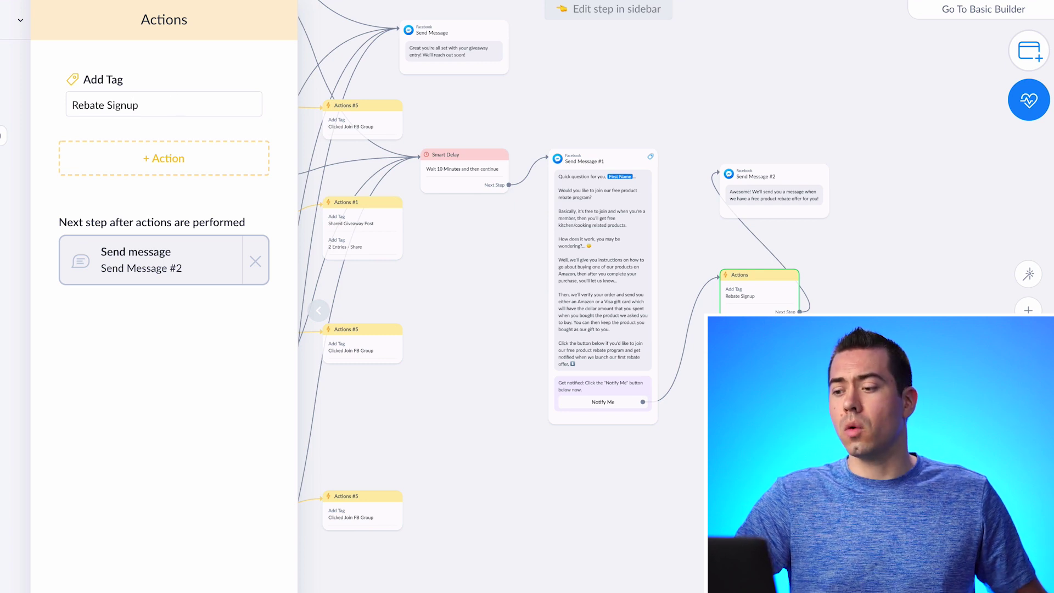
{"action": "key", "text": "Escape"}
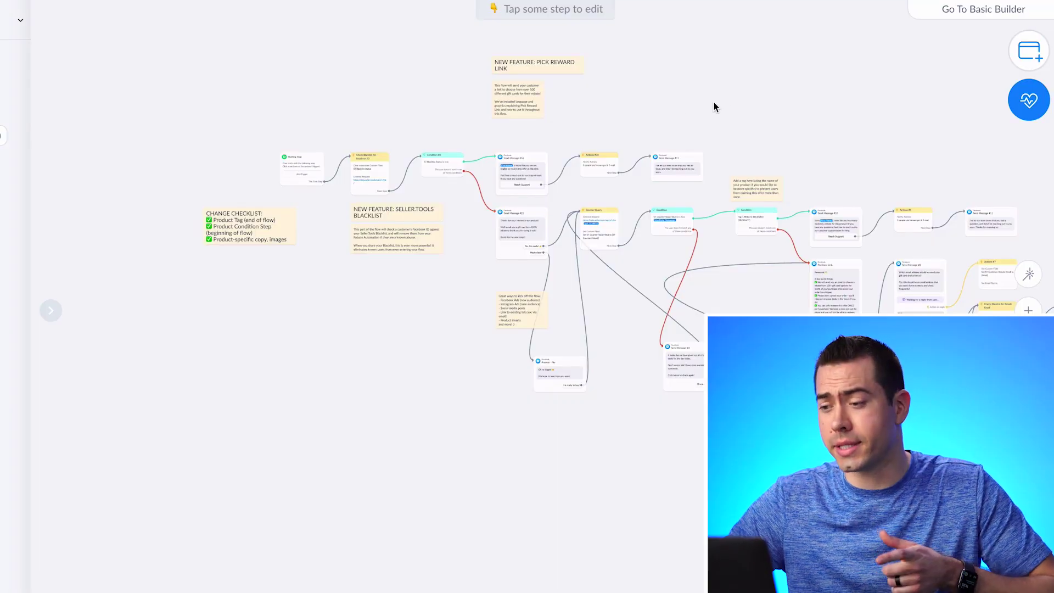
Pan along the rebate flow through Order Status Confirmation toward its final steps.
{"action": "left_click_drag", "start_coordinate": [781, 113], "coordinate": [527, 134]}
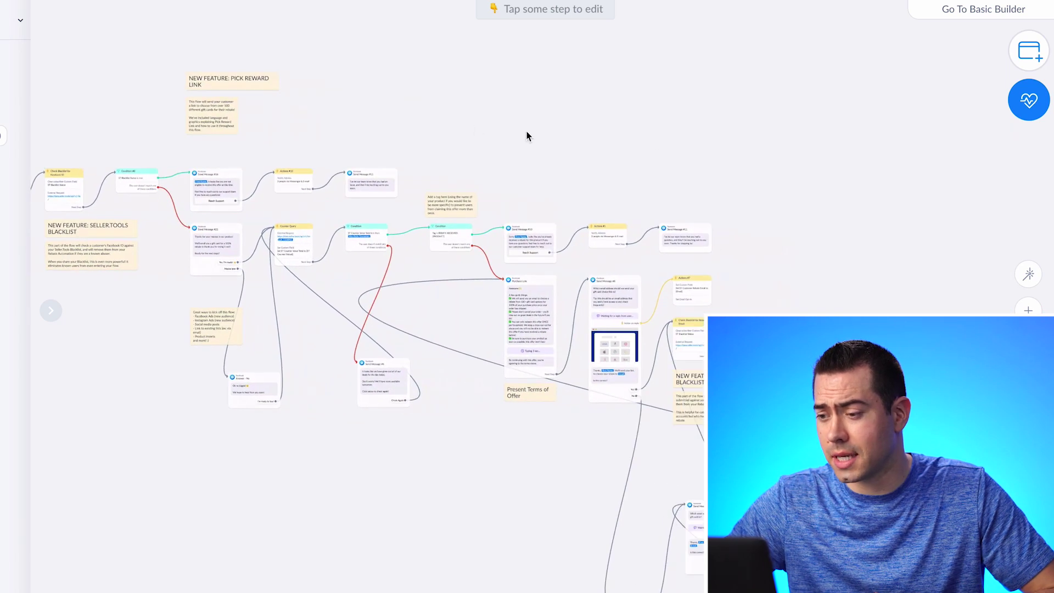
{"action": "left_click_drag", "start_coordinate": [656, 113], "coordinate": [519, 41]}
{"action": "left_click_drag", "start_coordinate": [676, 107], "coordinate": [345, 89]}
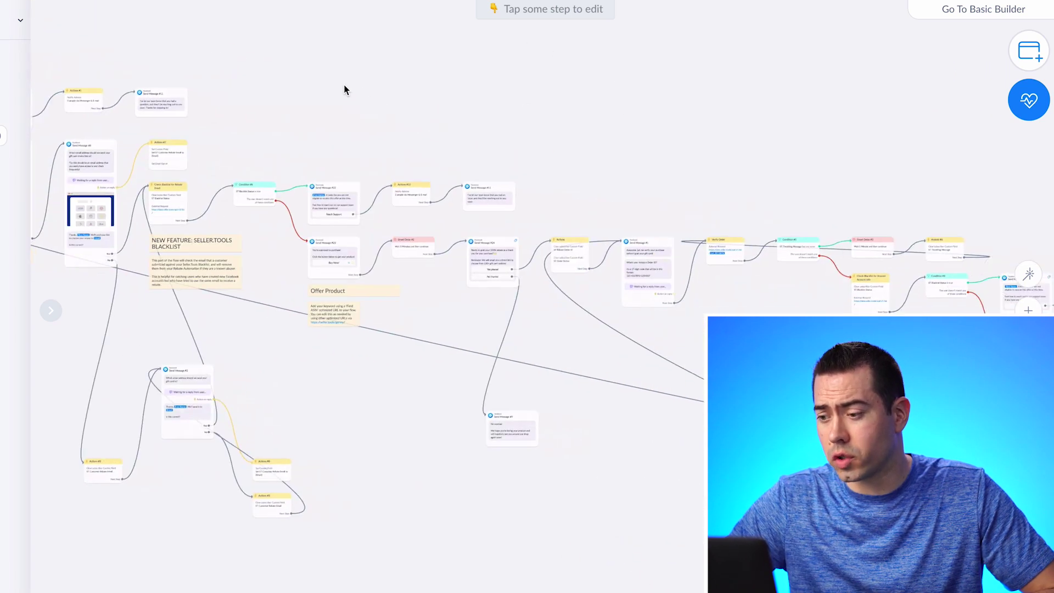
{"action": "left_click_drag", "start_coordinate": [536, 142], "coordinate": [346, 96]}
{"action": "left_click_drag", "start_coordinate": [598, 134], "coordinate": [332, 83]}
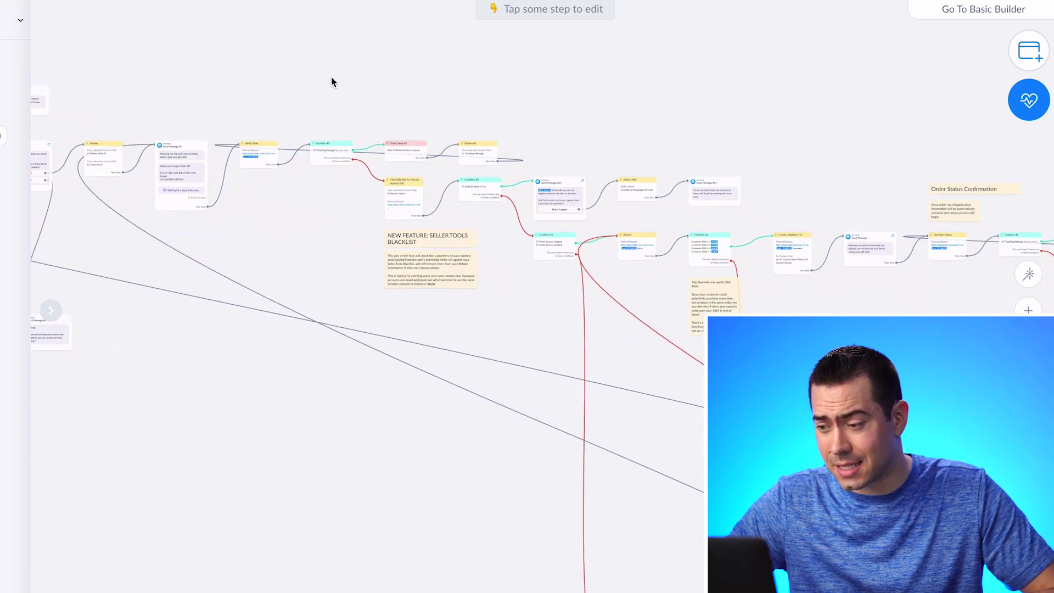
{"action": "left_click_drag", "start_coordinate": [592, 98], "coordinate": [348, 7]}
{"action": "left_click_drag", "start_coordinate": [531, 52], "coordinate": [397, 32]}
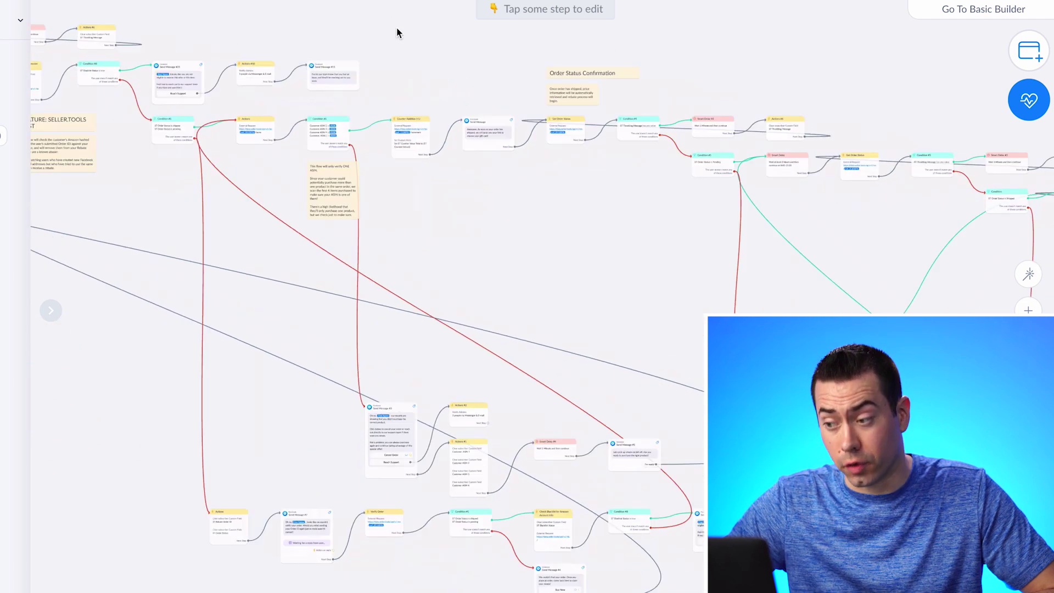
{"action": "left_click_drag", "start_coordinate": [713, 141], "coordinate": [466, 104]}
{"action": "left_click_drag", "start_coordinate": [404, 224], "coordinate": [156, 184]}
Zoom out and center the whole rebate flow in the view.
{"action": "scroll", "coordinate": [157, 184], "scroll_direction": "down", "scroll_amount": 6}
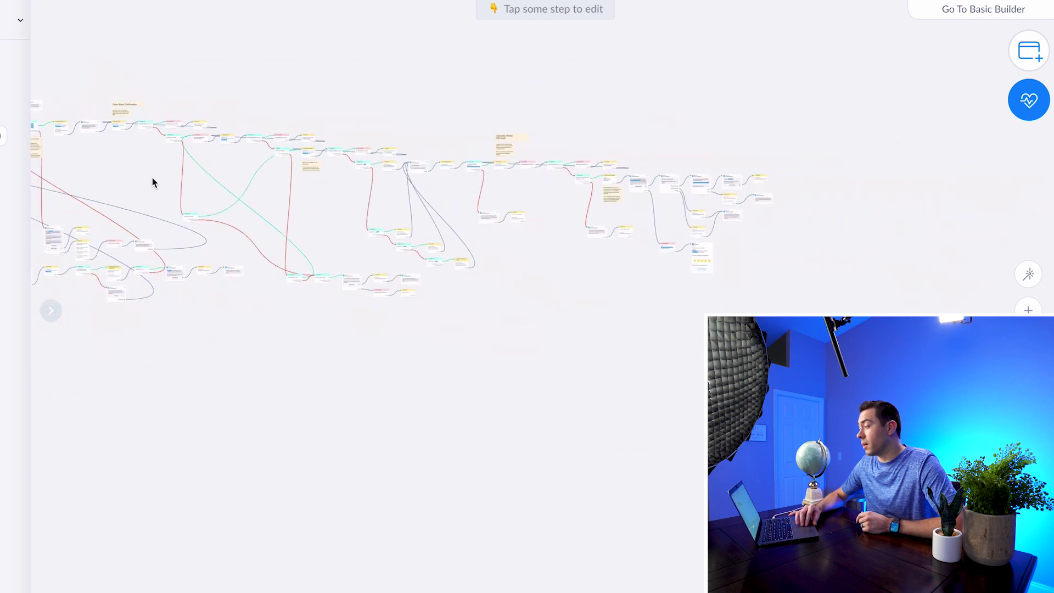
{"action": "left_click_drag", "start_coordinate": [186, 386], "coordinate": [602, 430]}
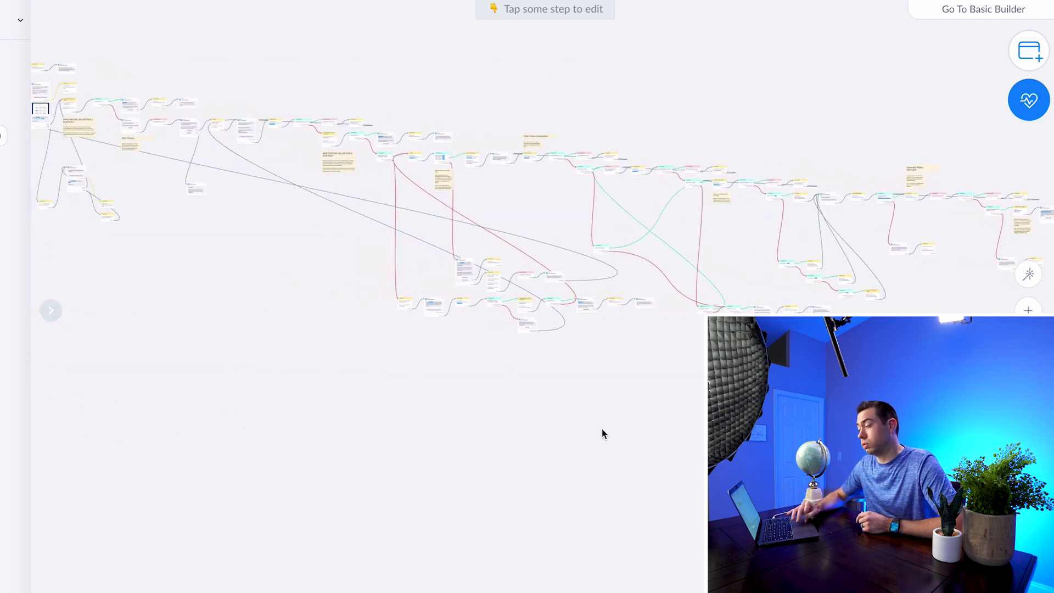
{"action": "left_click_drag", "start_coordinate": [233, 368], "coordinate": [346, 370]}
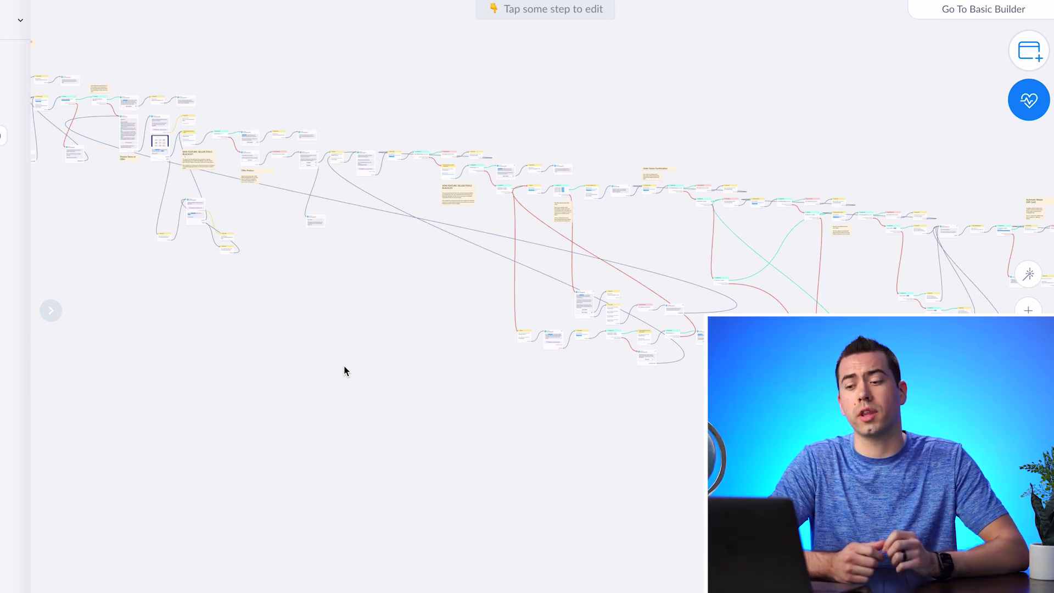
{"action": "left_click_drag", "start_coordinate": [219, 334], "coordinate": [489, 384]}
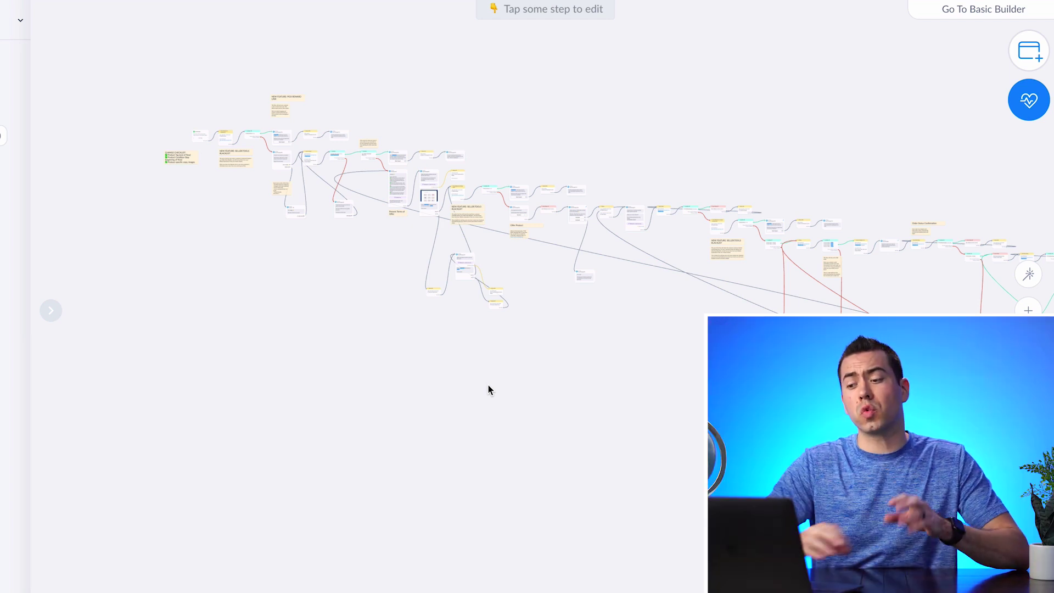
Zoom in on the opening steps with the change checklist and Blacklist notes.
{"action": "scroll", "coordinate": [272, 265], "scroll_direction": "up", "scroll_amount": 5}
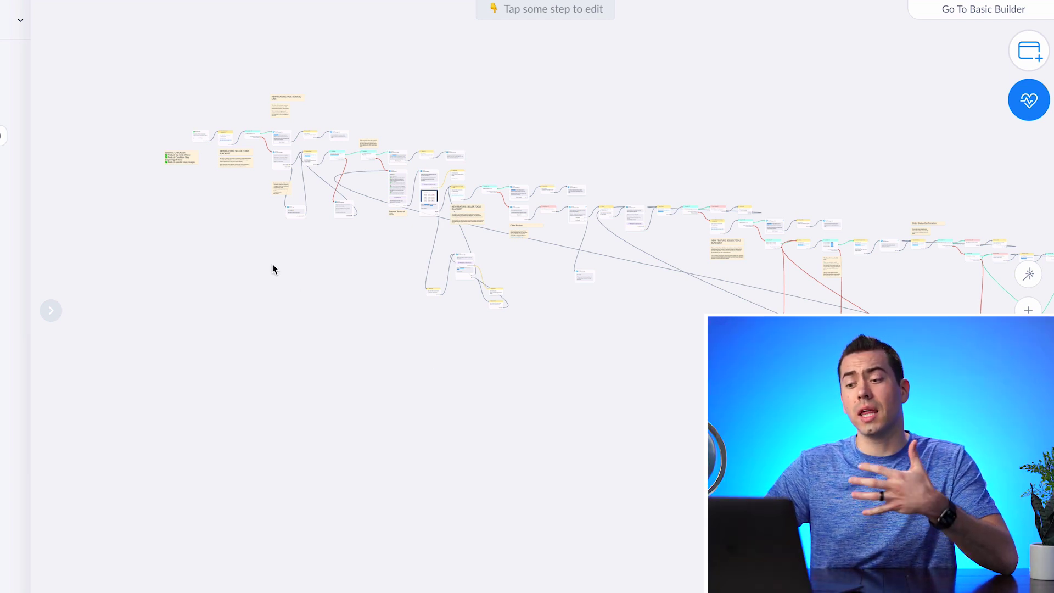
{"action": "scroll", "coordinate": [272, 265], "scroll_direction": "up", "scroll_amount": 2}
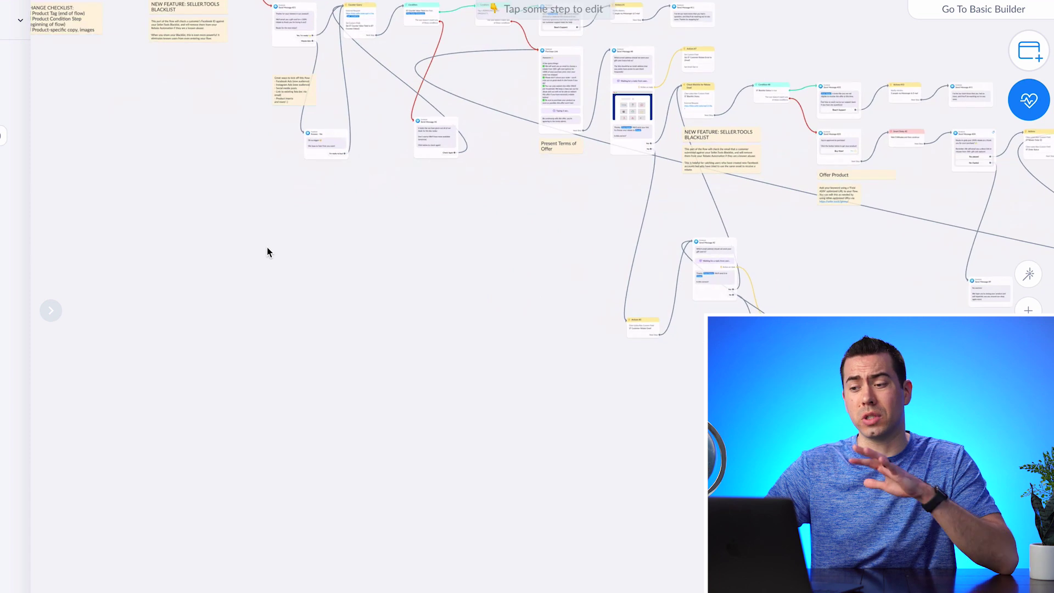
{"action": "left_click_drag", "start_coordinate": [267, 248], "coordinate": [362, 490]}
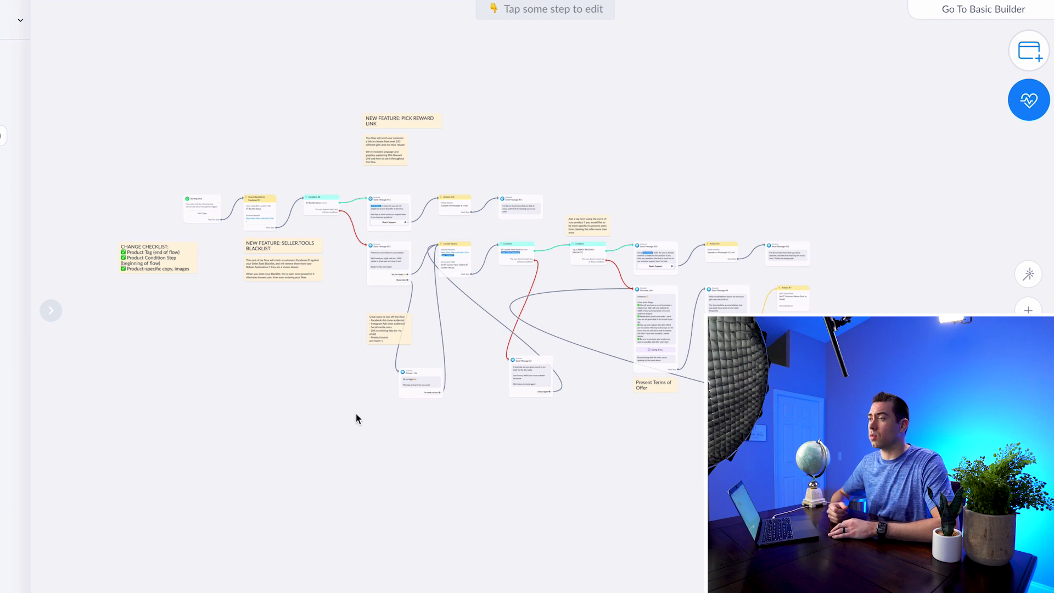
{"action": "scroll", "coordinate": [390, 401], "scroll_direction": "up", "scroll_amount": 5}
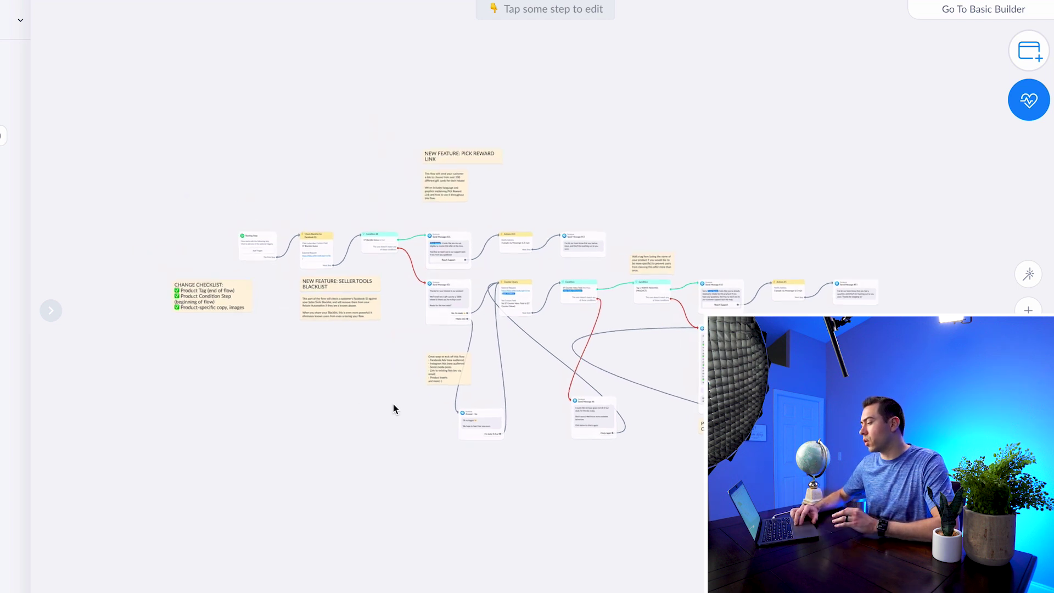
Pan to the Check Blacklist for Facebook ID and Condition #8 steps.
{"action": "scroll", "coordinate": [395, 409], "scroll_direction": "up", "scroll_amount": 6}
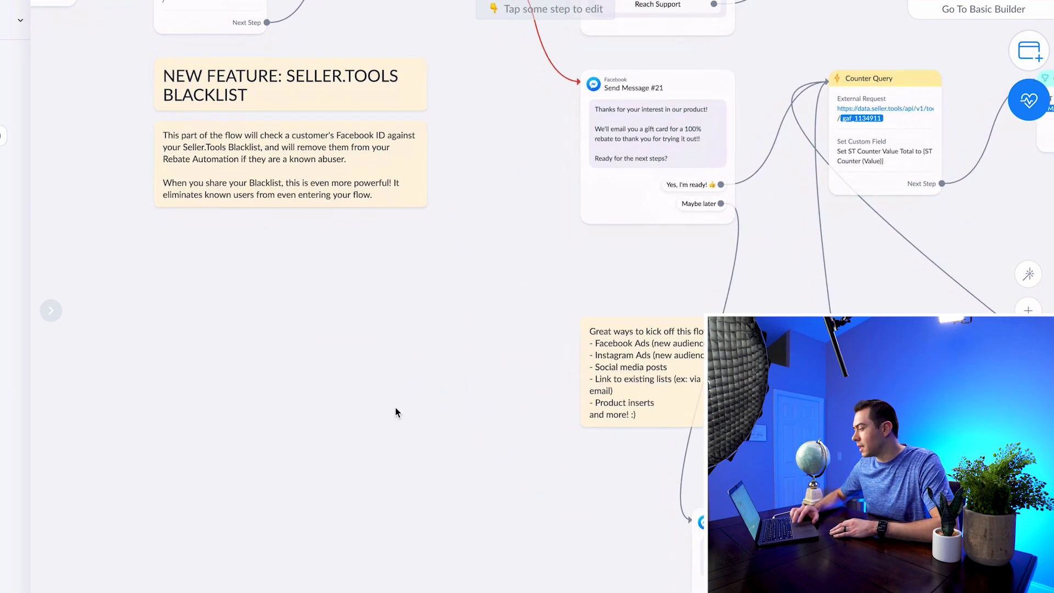
{"action": "left_click_drag", "start_coordinate": [519, 218], "coordinate": [541, 388]}
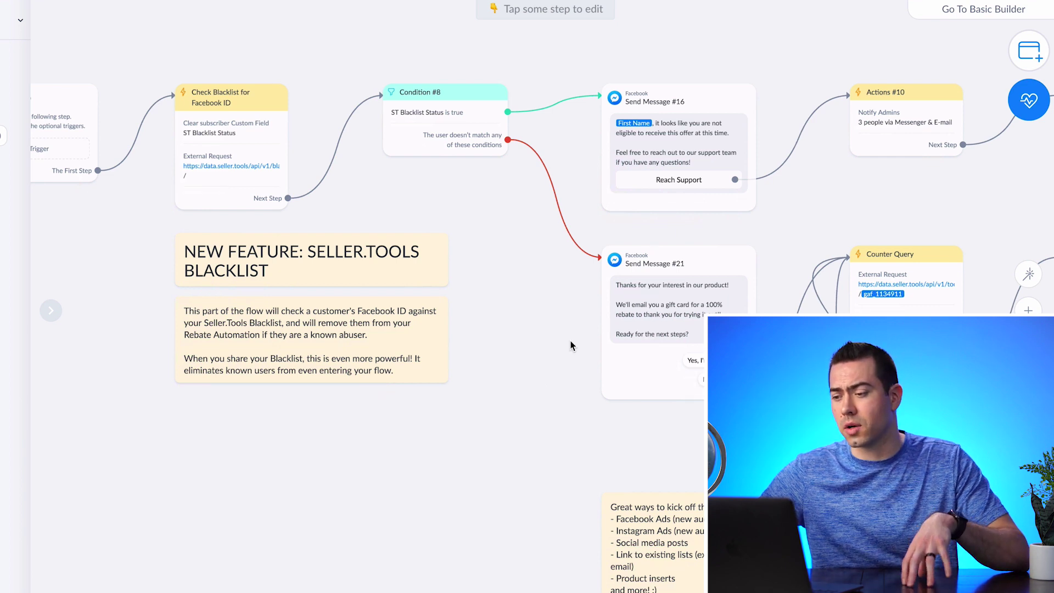
{"action": "left_click_drag", "start_coordinate": [571, 345], "coordinate": [518, 328]}
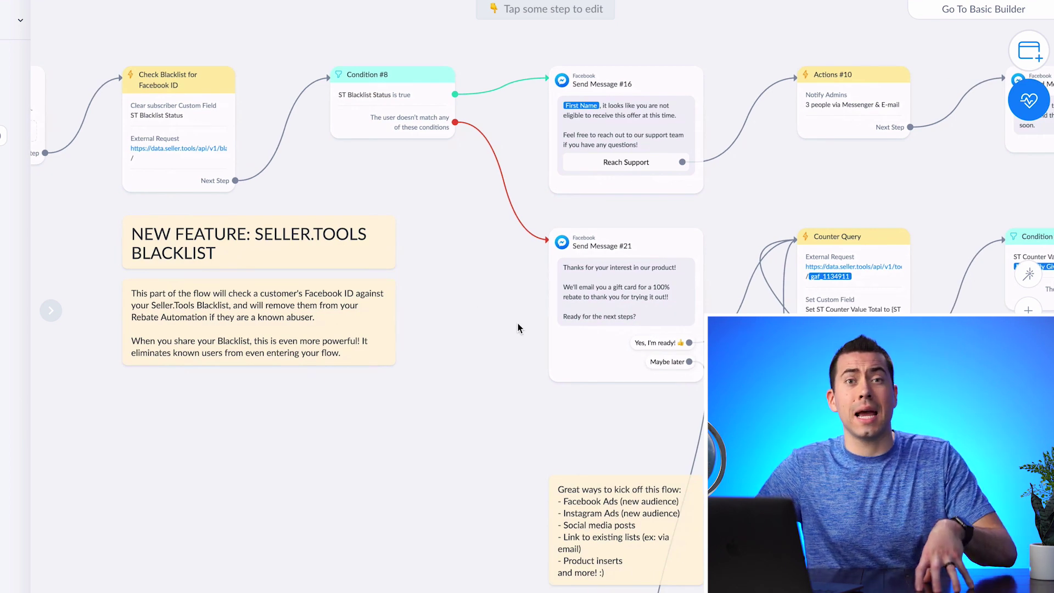
{"action": "left_click_drag", "start_coordinate": [522, 345], "coordinate": [228, 245]}
{"action": "scroll", "coordinate": [271, 291], "scroll_direction": "down", "scroll_amount": 3}
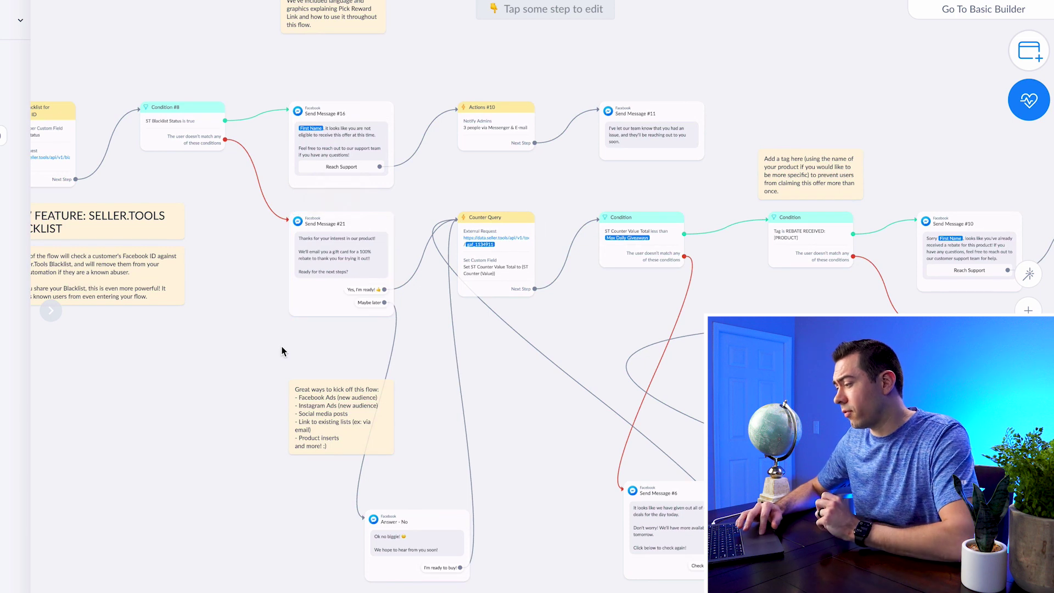
{"action": "left_click_drag", "start_coordinate": [281, 350], "coordinate": [324, 336]}
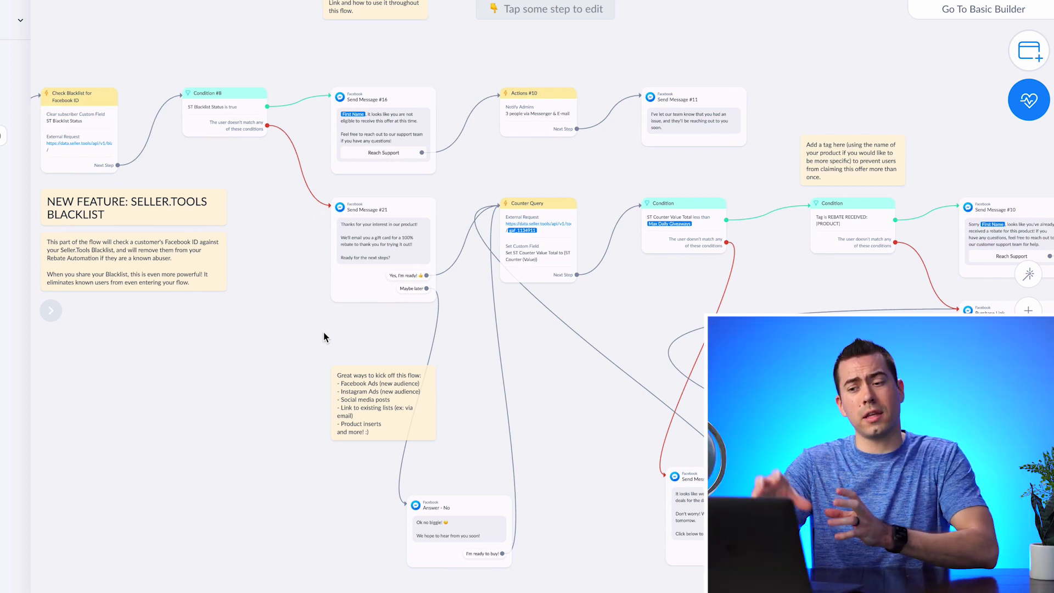
{"action": "left_click_drag", "start_coordinate": [346, 332], "coordinate": [247, 306]}
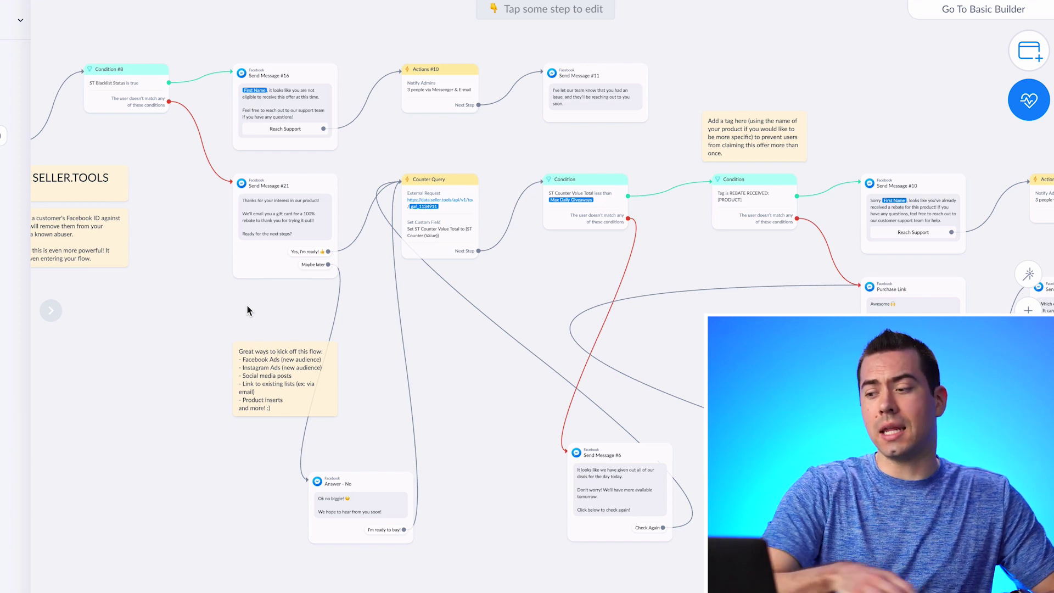
Pan past Counter Query and the REBATE RECEIVED condition, then select the Purchase Link step.
{"action": "left_click_drag", "start_coordinate": [481, 370], "coordinate": [284, 310]}
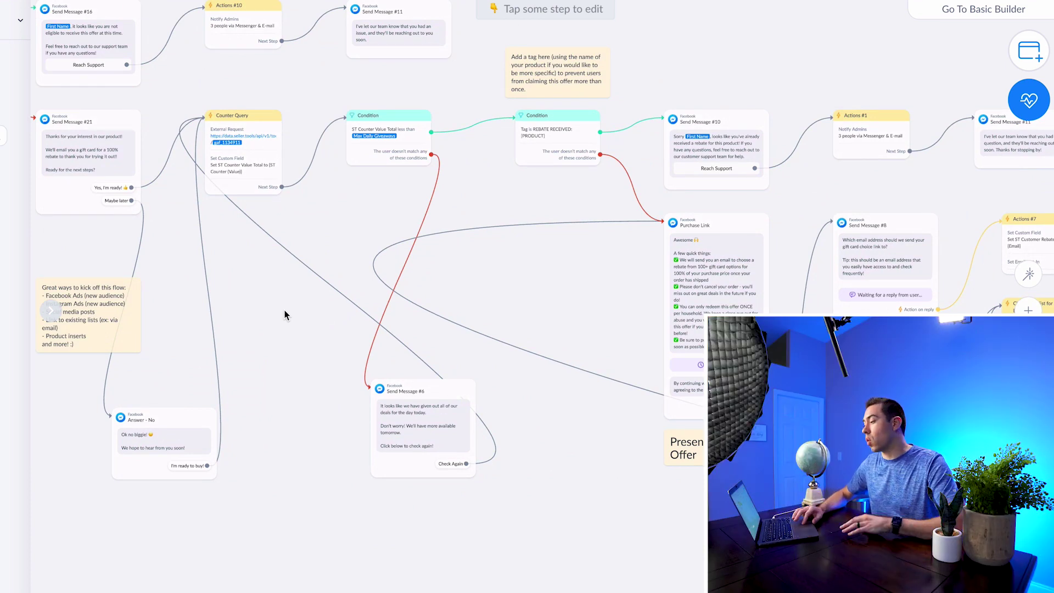
{"action": "left_click_drag", "start_coordinate": [284, 315], "coordinate": [438, 396]}
{"action": "scroll", "coordinate": [438, 396], "scroll_direction": "up", "scroll_amount": 2}
{"action": "scroll", "coordinate": [445, 372], "scroll_direction": "right", "scroll_amount": 5}
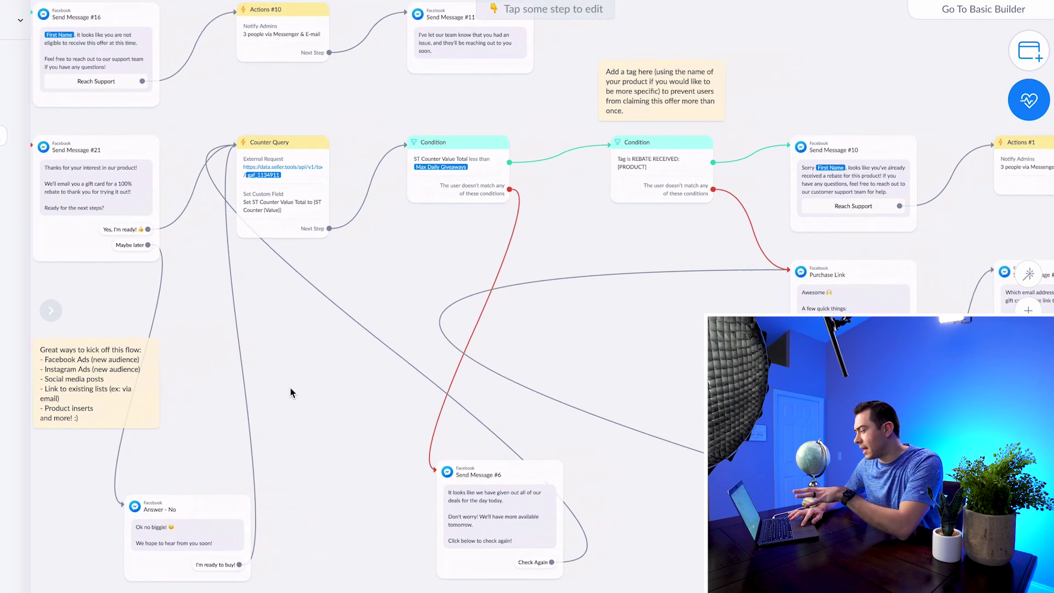
{"action": "scroll", "coordinate": [650, 365], "scroll_direction": "right", "scroll_amount": 2}
{"action": "scroll", "coordinate": [579, 324], "scroll_direction": "right", "scroll_amount": 2}
{"action": "scroll", "coordinate": [579, 324], "scroll_direction": "down", "scroll_amount": 1}
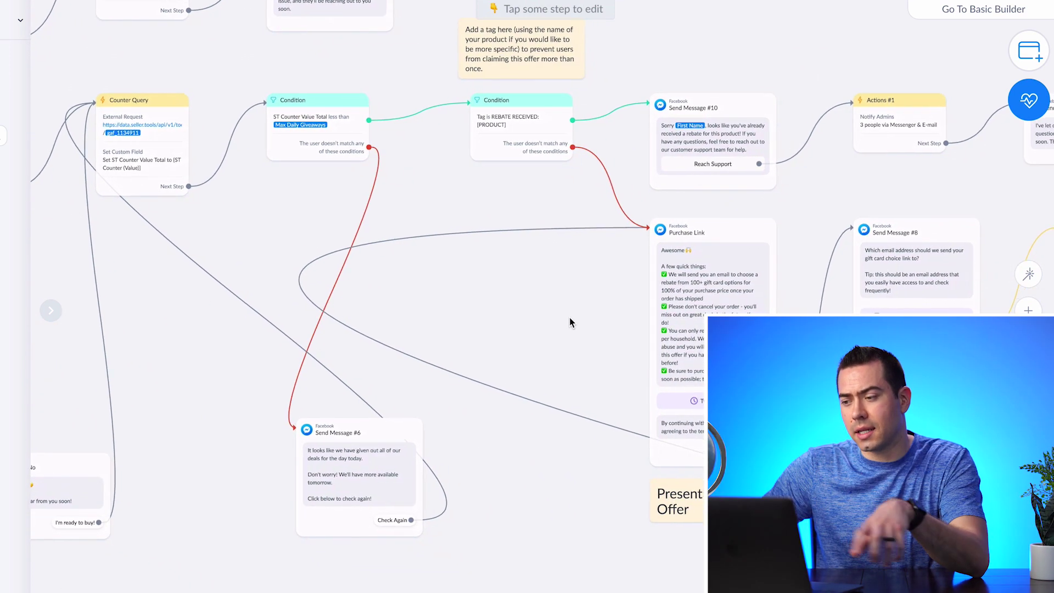
{"action": "left_click_drag", "start_coordinate": [536, 312], "coordinate": [299, 271]}
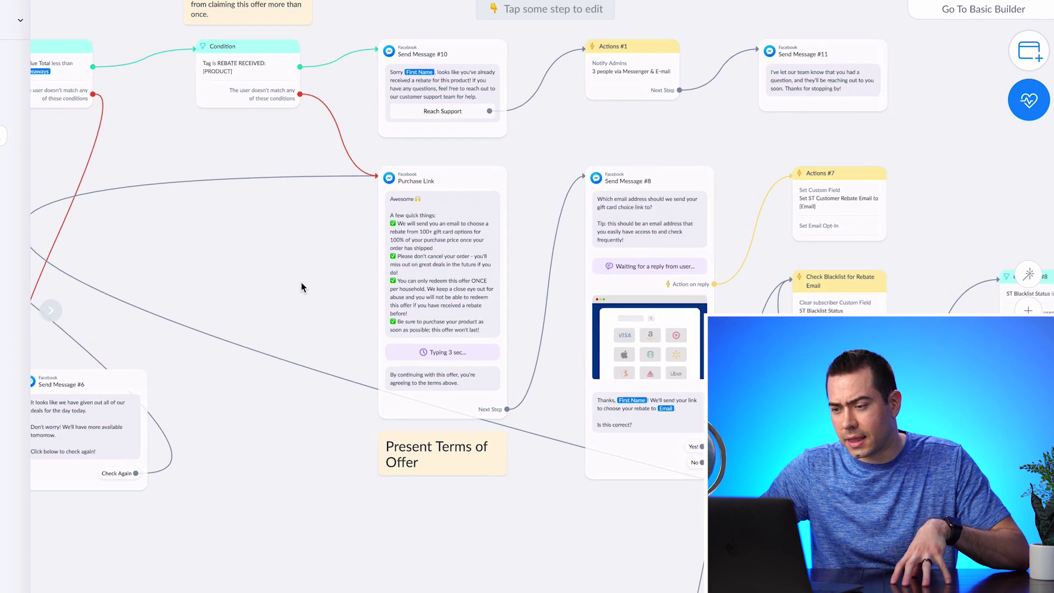
{"action": "scroll", "coordinate": [301, 282], "scroll_direction": "up", "scroll_amount": 1}
{"action": "scroll", "coordinate": [289, 212], "scroll_direction": "down", "scroll_amount": 3}
{"action": "left_click", "coordinate": [397, 185]}
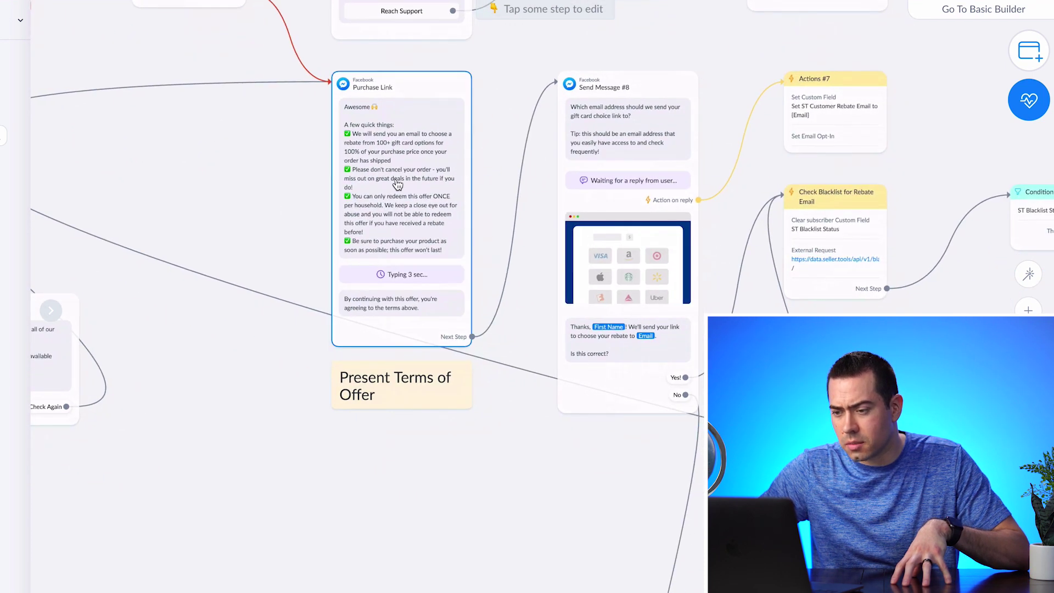
Inspect the Purchase Link offer terms and Send Message #8's email request, then close the editor.
{"action": "left_click", "coordinate": [397, 184]}
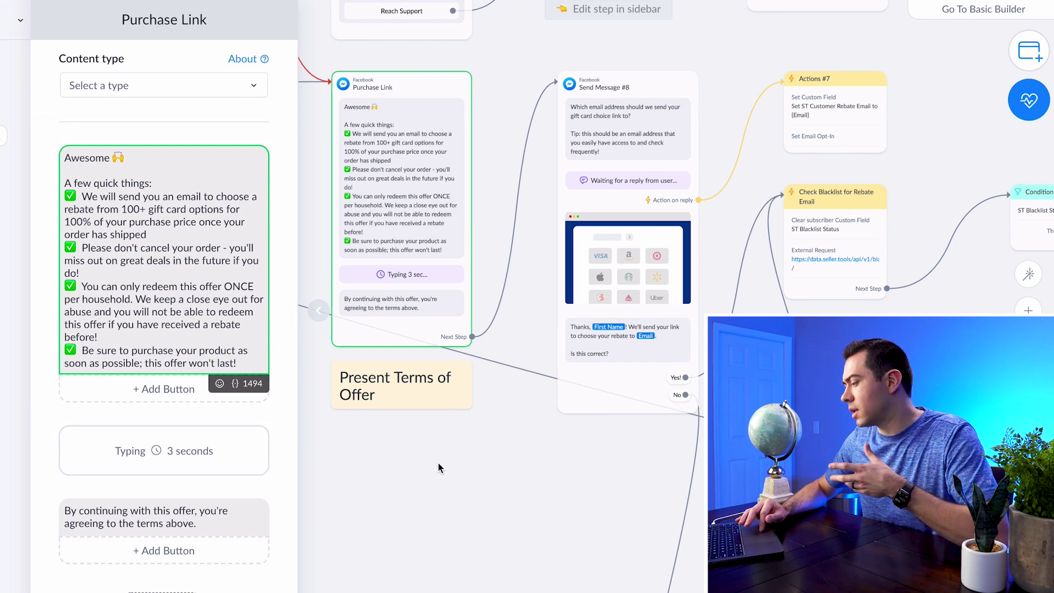
{"action": "scroll", "coordinate": [454, 467], "scroll_direction": "right", "scroll_amount": 3}
{"action": "left_click", "coordinate": [547, 158]}
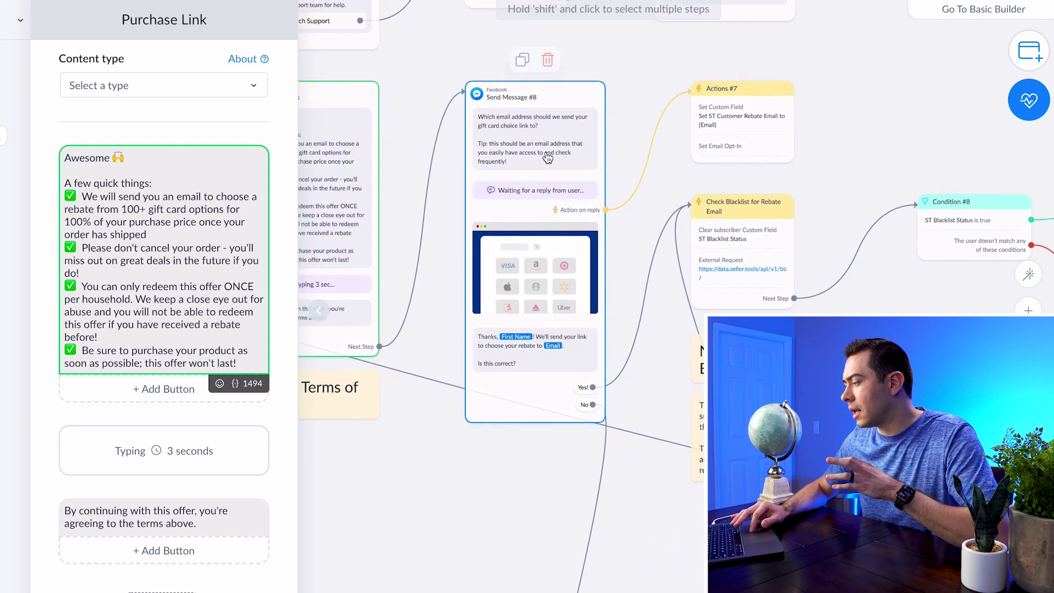
{"action": "left_click", "coordinate": [551, 151]}
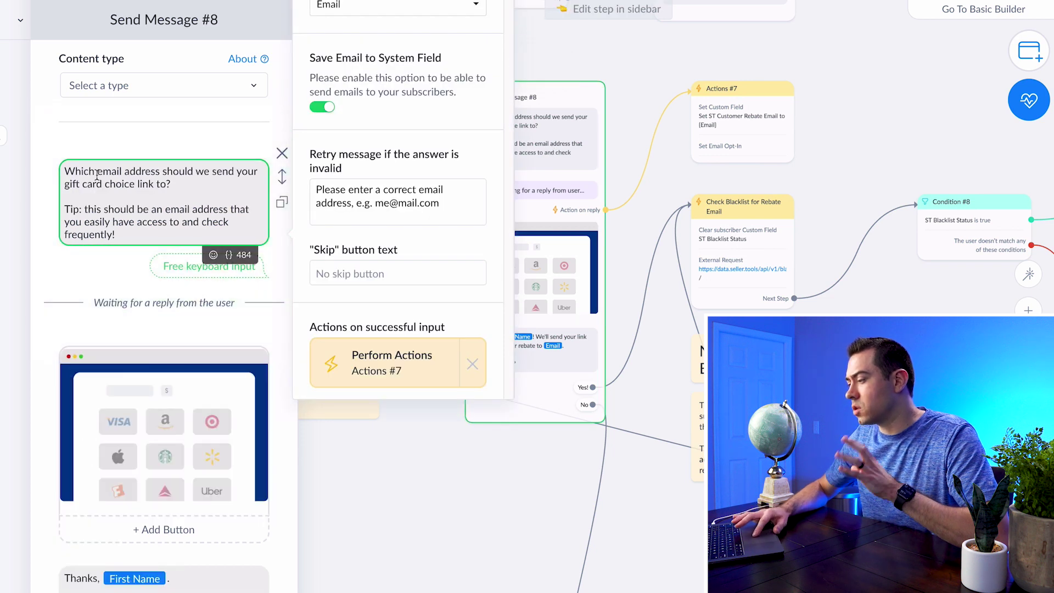
{"action": "left_click", "coordinate": [408, 470]}
Find Check Blacklist for Rebate Email and open Send Message #23's Buy Now! approval.
{"action": "left_click_drag", "start_coordinate": [496, 479], "coordinate": [224, 511]}
{"action": "scroll", "coordinate": [271, 494], "scroll_direction": "up", "scroll_amount": 2}
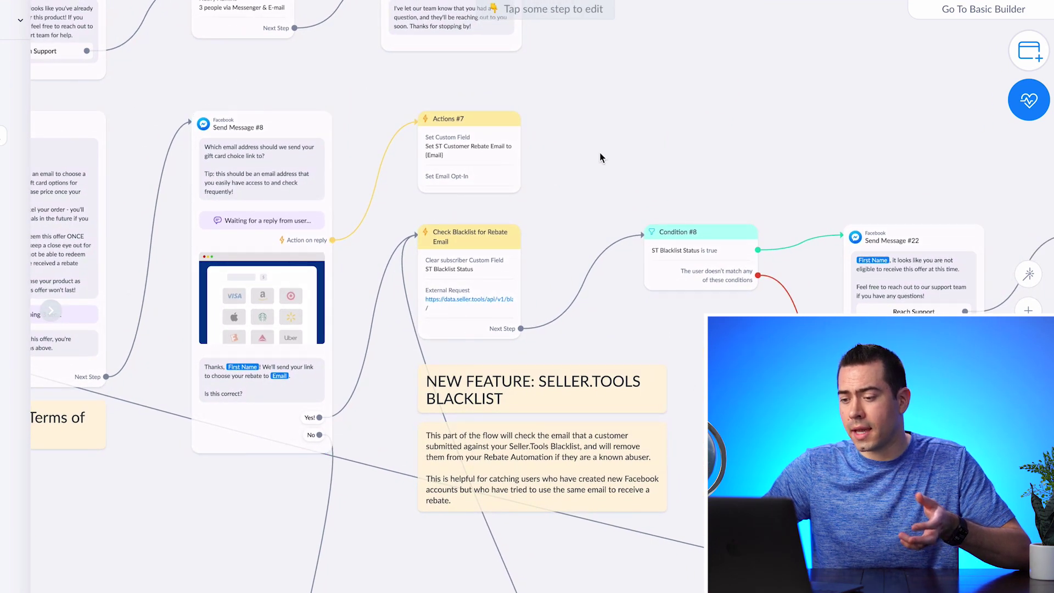
{"action": "left_click_drag", "start_coordinate": [601, 157], "coordinate": [337, 75]}
{"action": "left_click_drag", "start_coordinate": [479, 288], "coordinate": [362, 261]}
{"action": "left_click", "coordinate": [536, 286]}
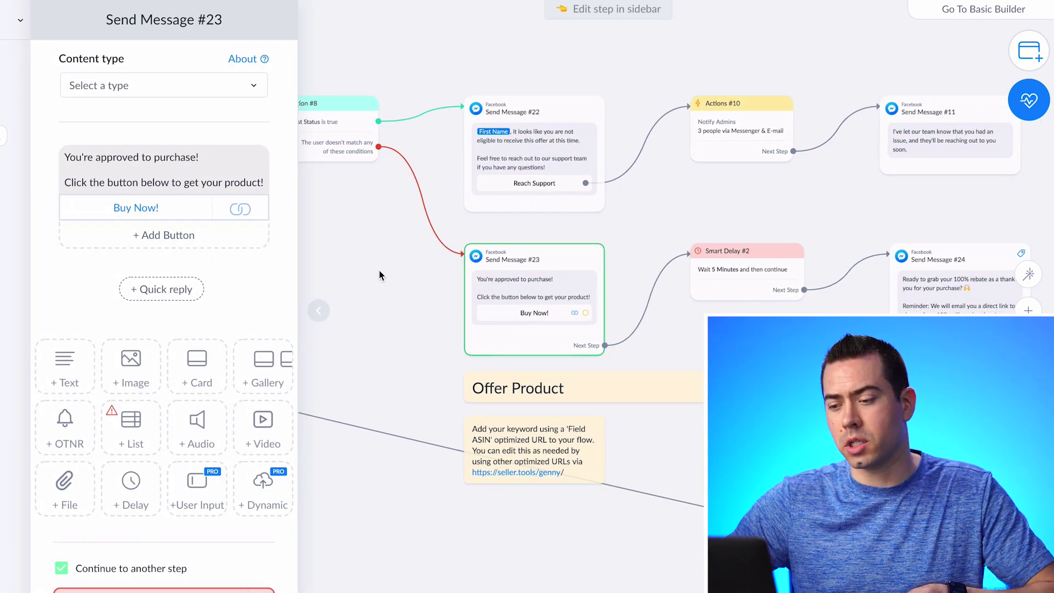
Move right along the flow and open Send Message #24 in the sidebar.
{"action": "scroll", "coordinate": [494, 302], "scroll_direction": "right", "scroll_amount": 5}
{"action": "scroll", "coordinate": [627, 315], "scroll_direction": "right", "scroll_amount": 10}
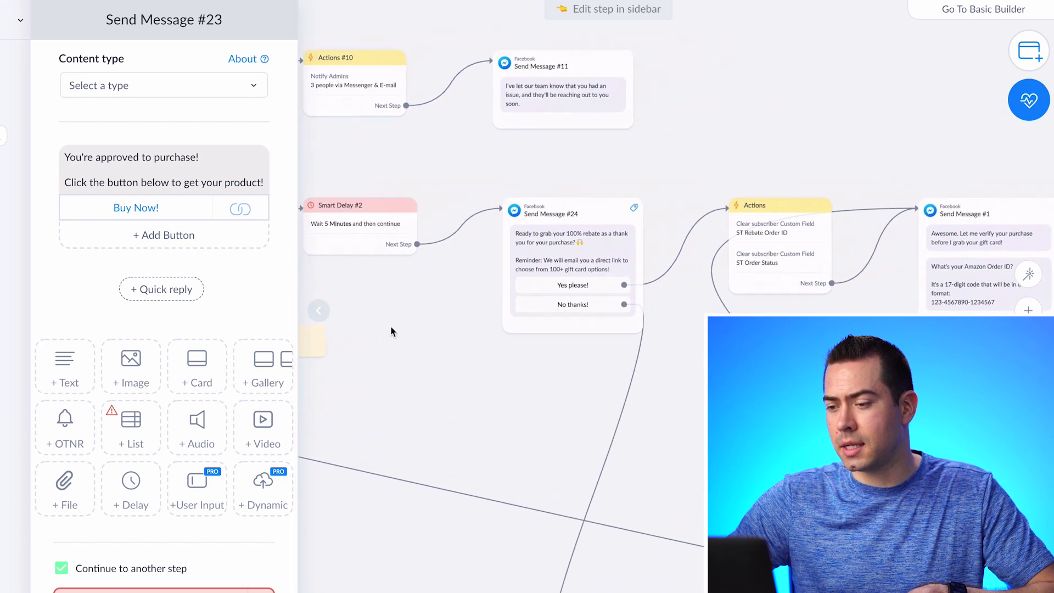
{"action": "left_click", "coordinate": [500, 274]}
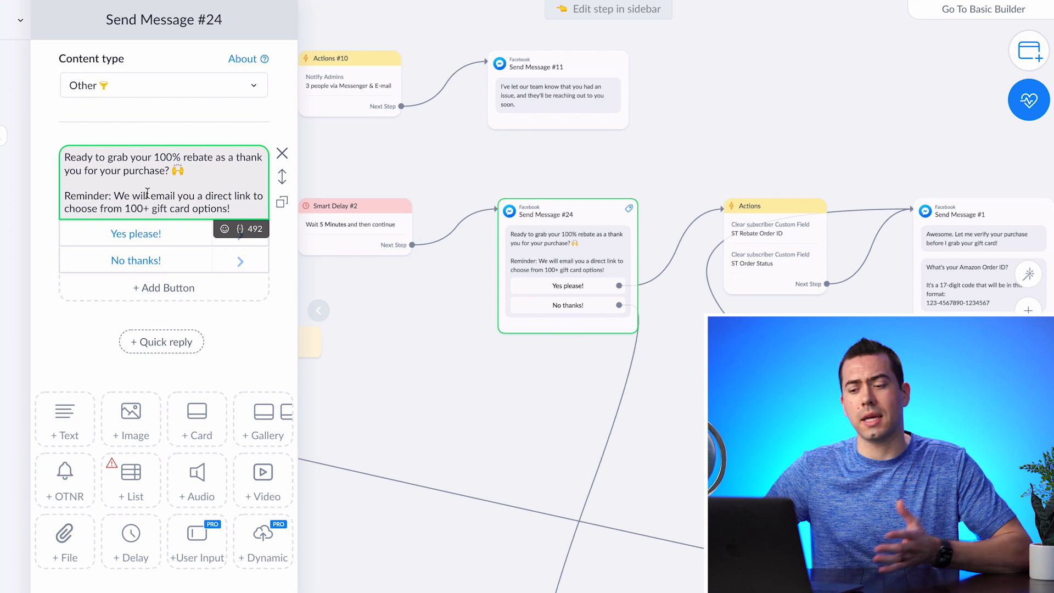
Open Send Message #1, which requests the 17-digit Amazon Order ID, and center it.
{"action": "left_click_drag", "start_coordinate": [538, 407], "coordinate": [341, 352]}
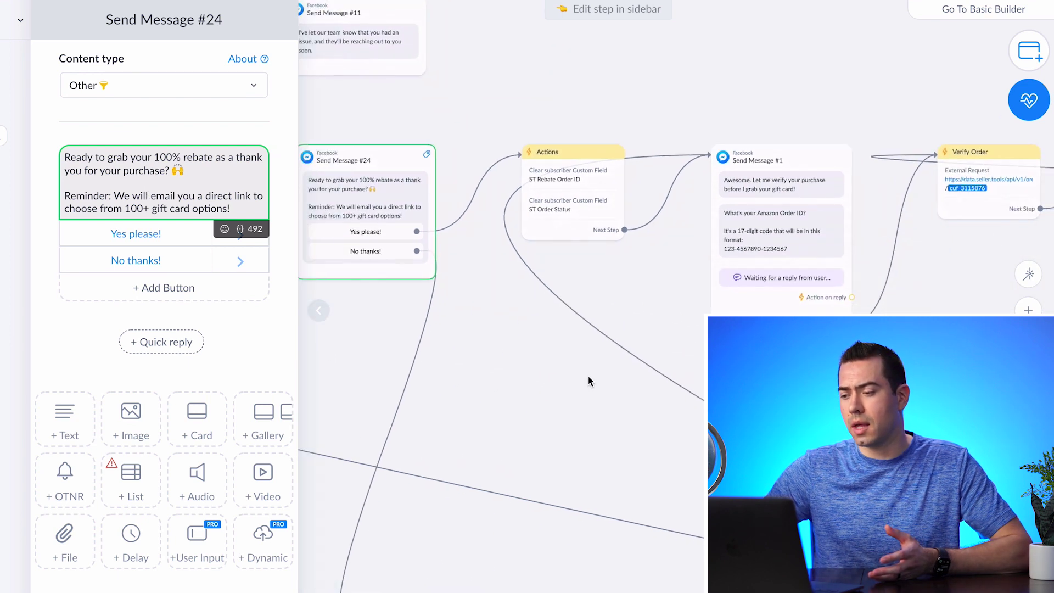
{"action": "left_click", "coordinate": [799, 228]}
{"action": "left_click_drag", "start_coordinate": [920, 340], "coordinate": [627, 403]}
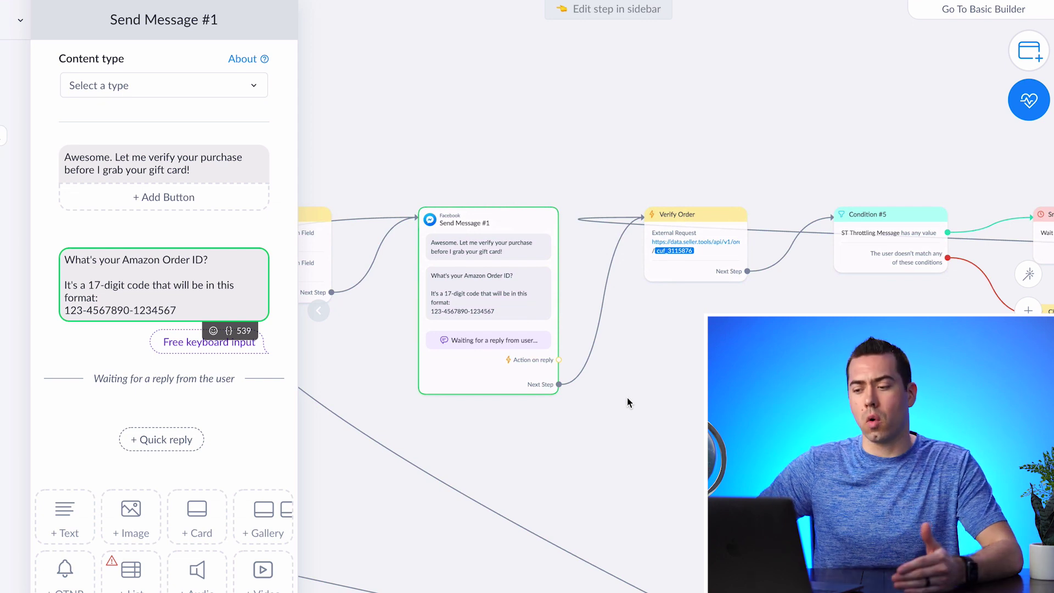
Pan past the Amazon blacklist check and open the ASIN matching condition to view its rules.
{"action": "left_click_drag", "start_coordinate": [686, 433], "coordinate": [468, 301]}
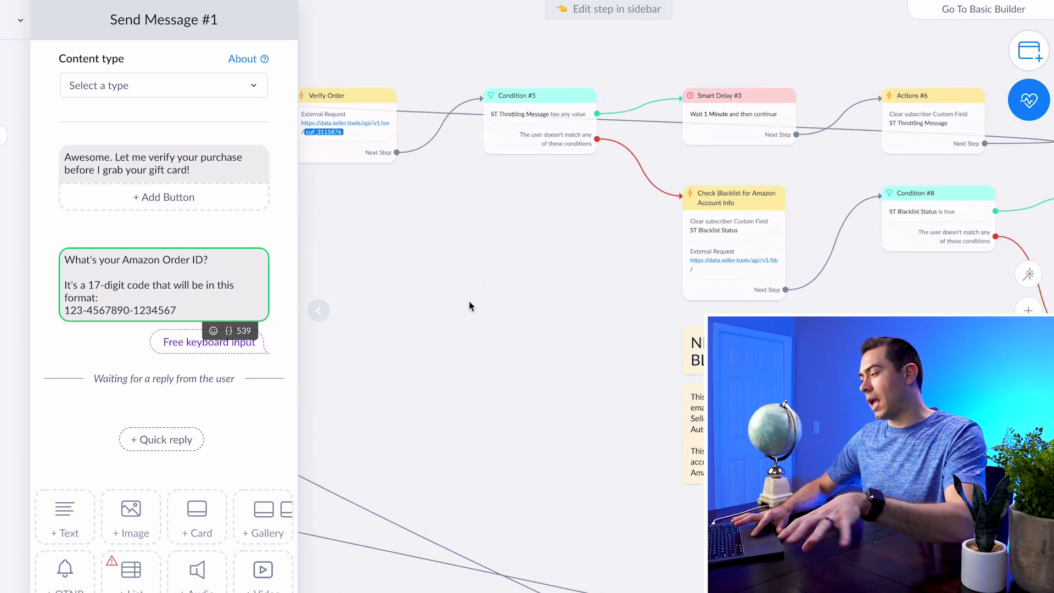
{"action": "left_click_drag", "start_coordinate": [584, 324], "coordinate": [272, 348]}
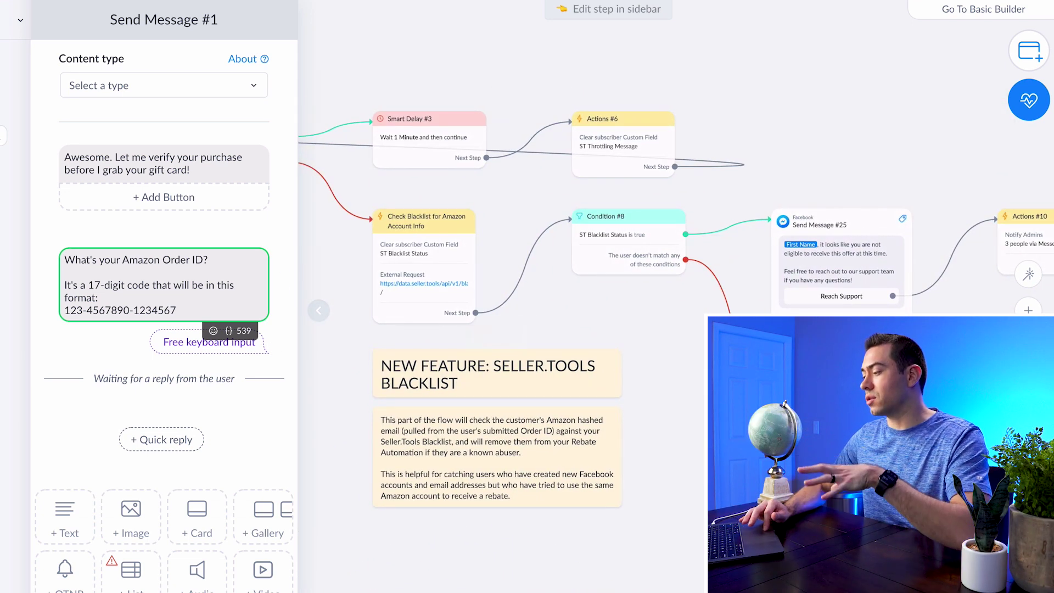
{"action": "left_click_drag", "start_coordinate": [729, 313], "coordinate": [464, 207]}
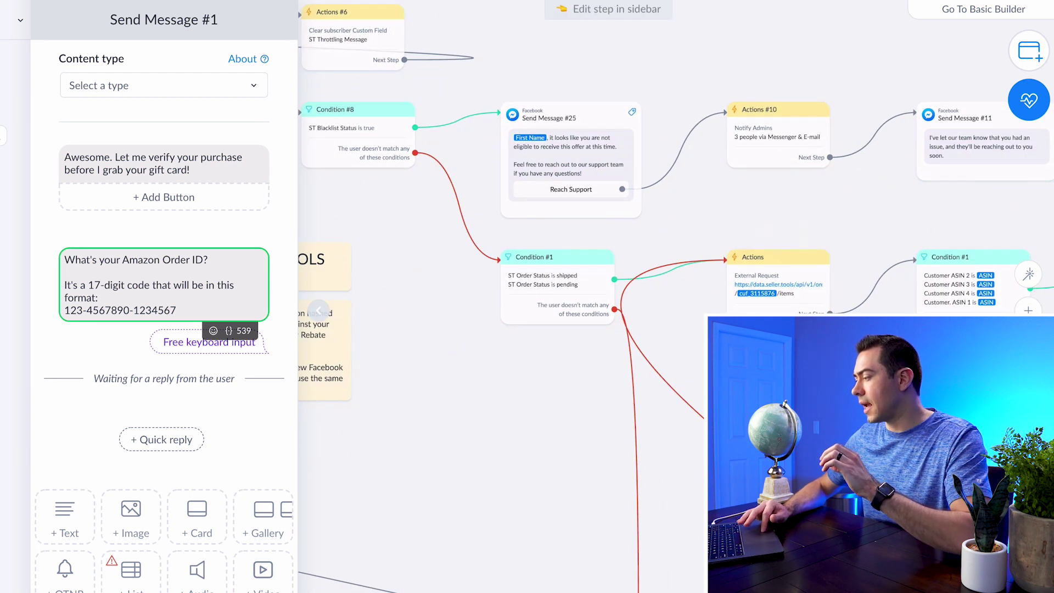
{"action": "left_click_drag", "start_coordinate": [791, 375], "coordinate": [620, 321]}
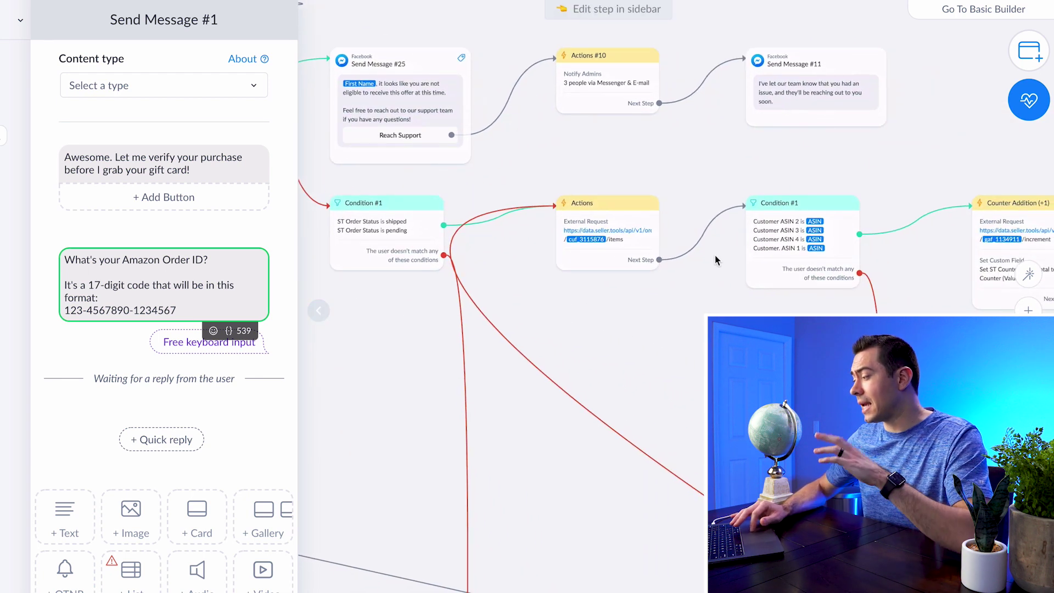
{"action": "left_click", "coordinate": [782, 254]}
{"action": "left_click", "coordinate": [781, 265]}
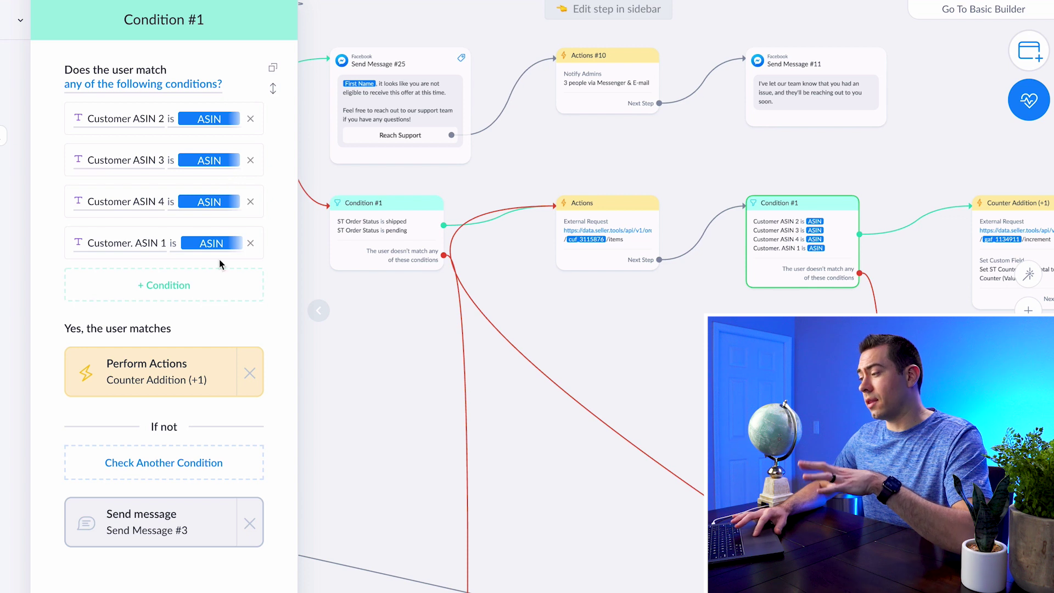
Open Send Message #12, the order-shipped Post-Purchase Update whose Yes! reply leads to Check Wallet Balance.
{"action": "left_click_drag", "start_coordinate": [637, 353], "coordinate": [372, 351]}
{"action": "left_click_drag", "start_coordinate": [659, 385], "coordinate": [452, 404]}
{"action": "left_click", "coordinate": [574, 245]}
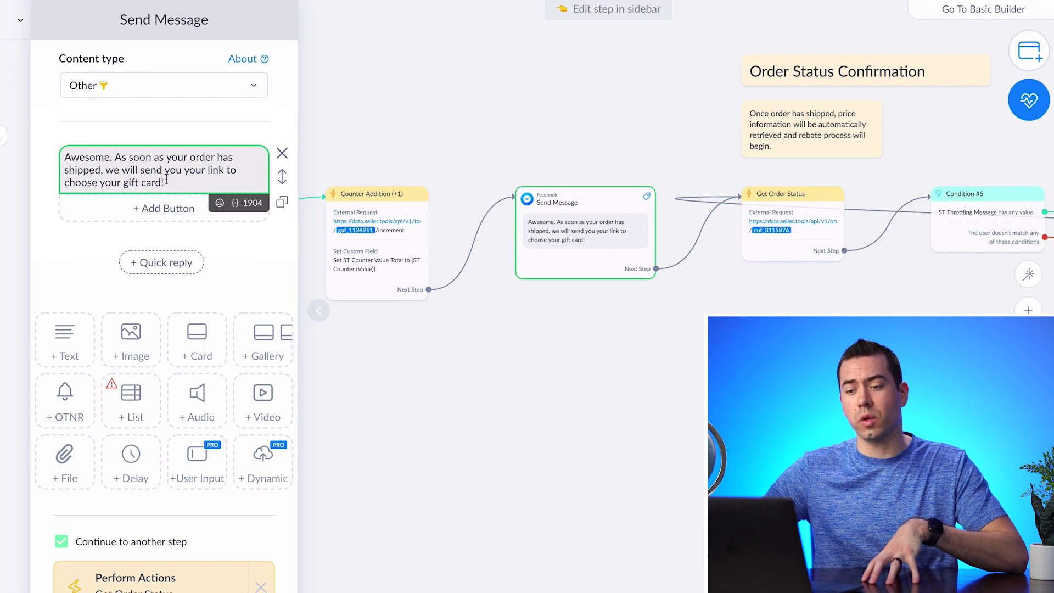
{"action": "left_click_drag", "start_coordinate": [641, 447], "coordinate": [504, 452]}
{"action": "scroll", "coordinate": [475, 375], "scroll_direction": "right", "scroll_amount": 5}
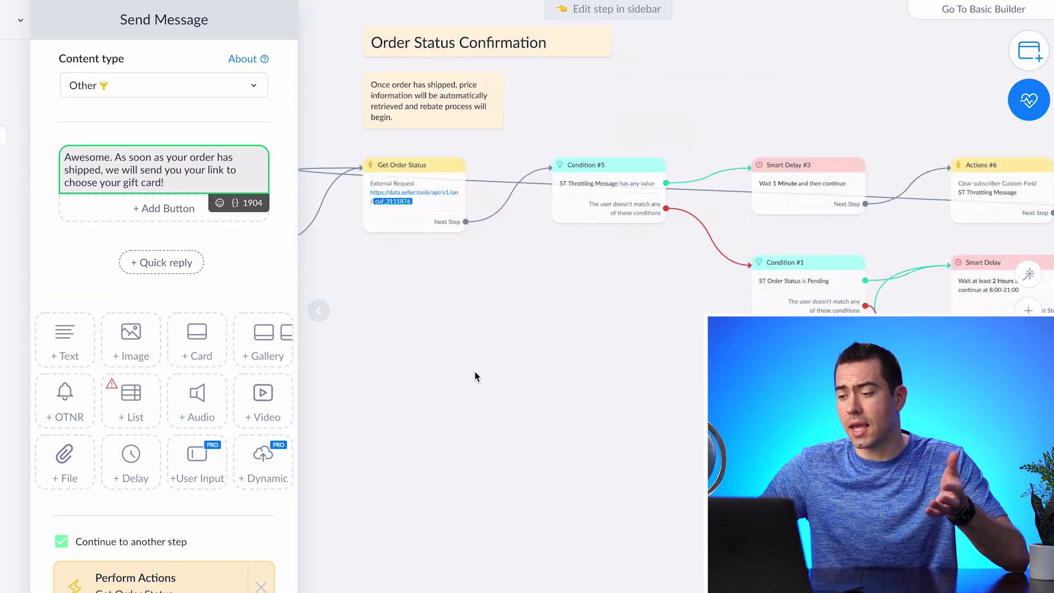
{"action": "scroll", "coordinate": [673, 376], "scroll_direction": "right", "scroll_amount": 10}
{"action": "scroll", "coordinate": [445, 257], "scroll_direction": "left", "scroll_amount": 12}
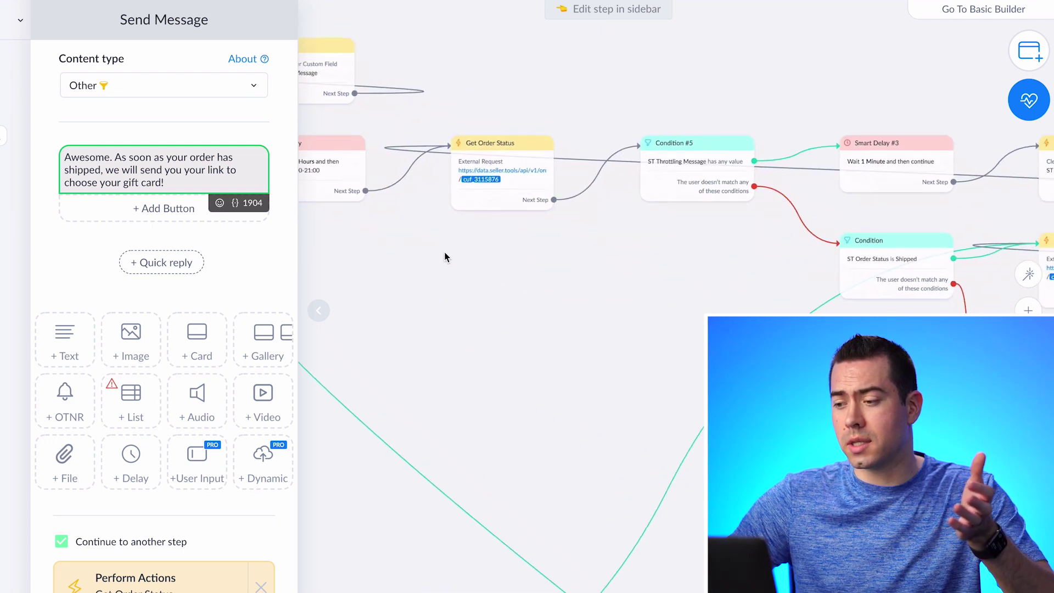
{"action": "scroll", "coordinate": [649, 287], "scroll_direction": "right", "scroll_amount": 8}
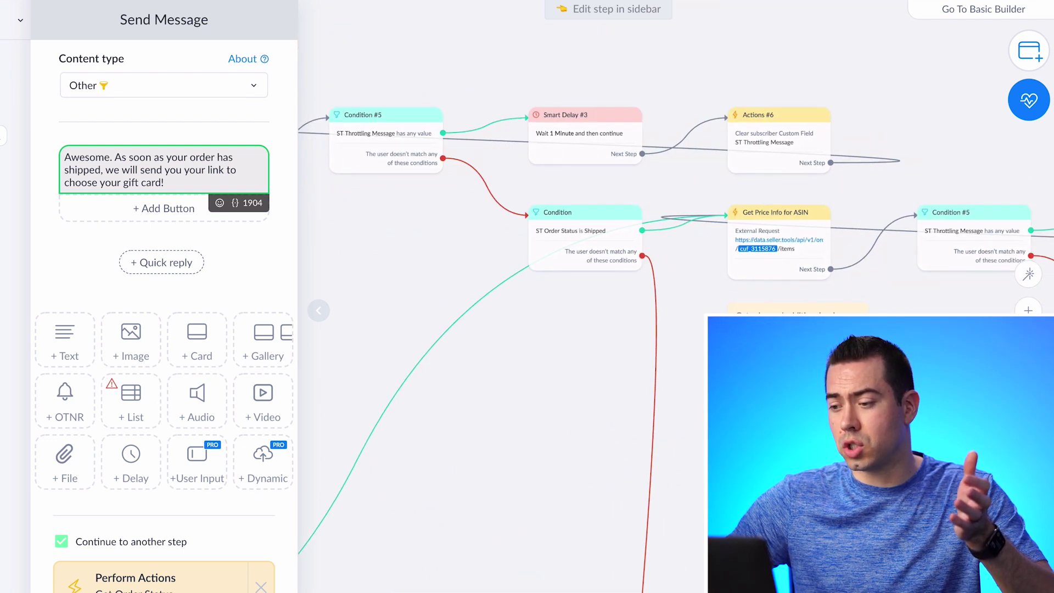
{"action": "scroll", "coordinate": [423, 348], "scroll_direction": "right", "scroll_amount": 9}
{"action": "scroll", "coordinate": [439, 291], "scroll_direction": "right", "scroll_amount": 6}
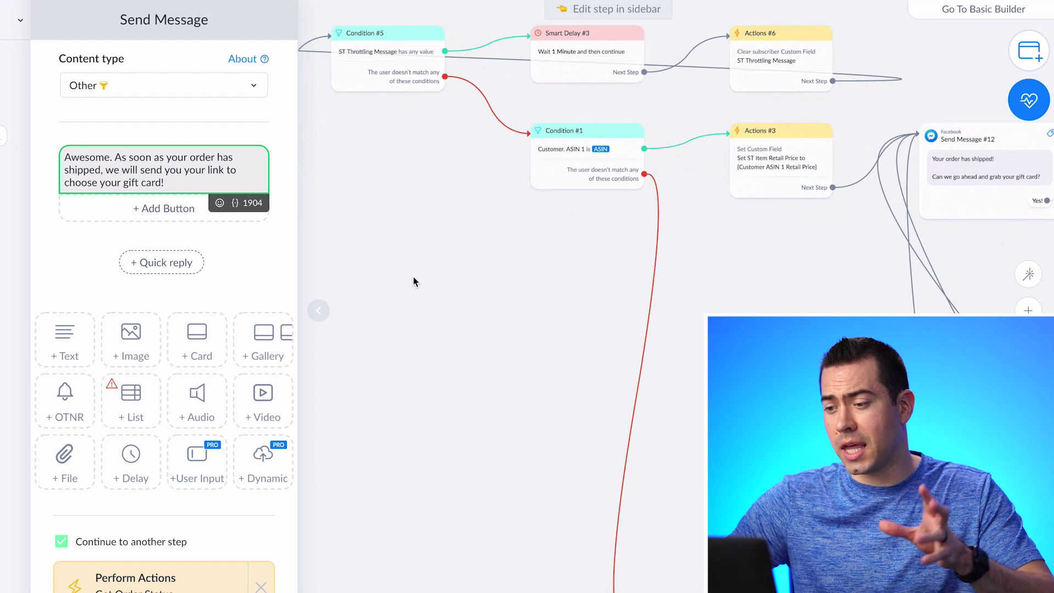
{"action": "scroll", "coordinate": [419, 330], "scroll_direction": "right", "scroll_amount": 8}
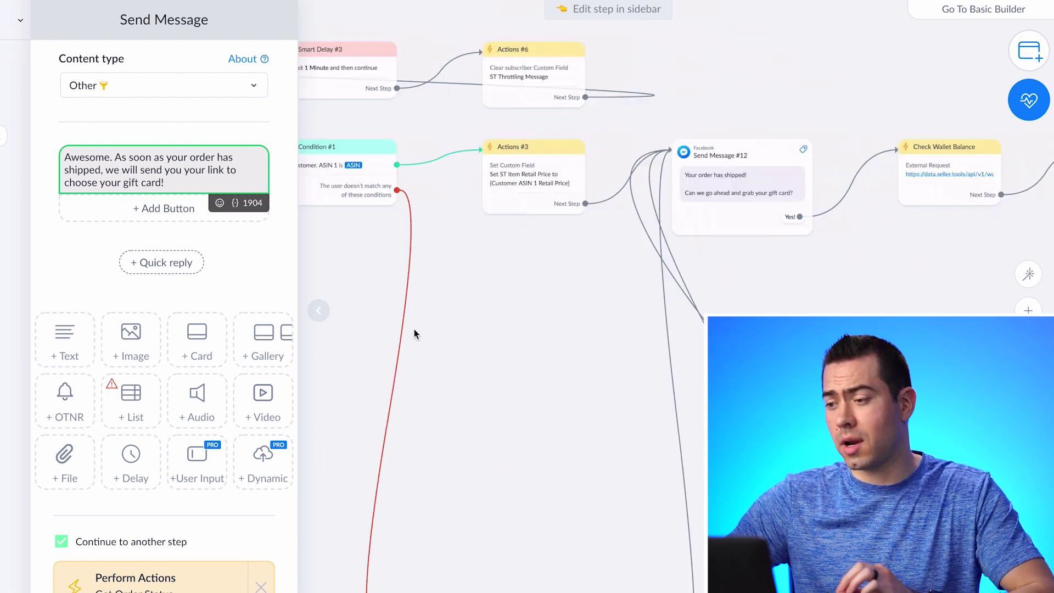
{"action": "left_click", "coordinate": [639, 227]}
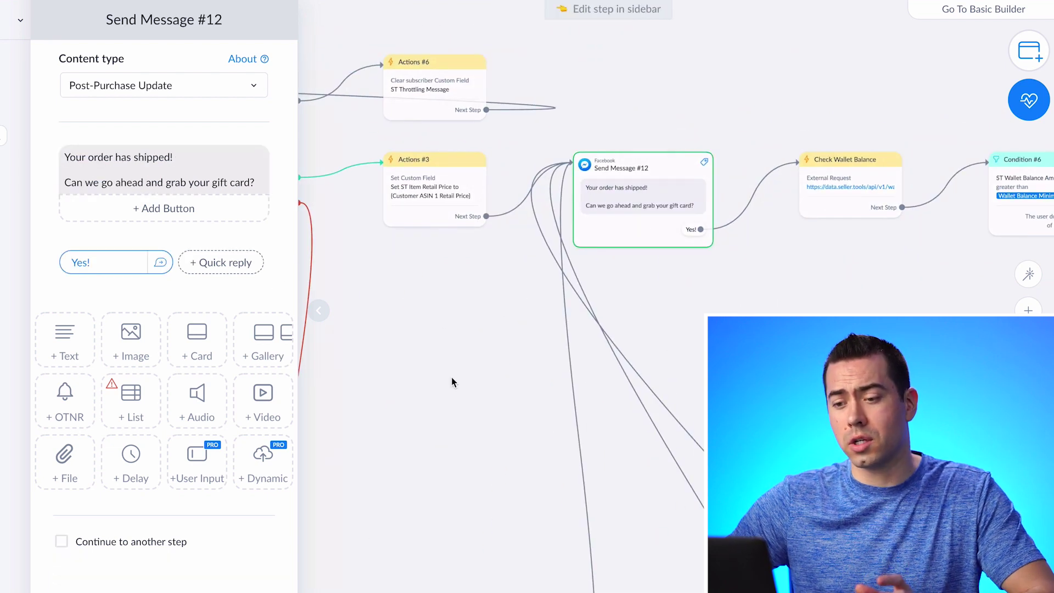
Pan past Send Message #15 and Get Gift Card to open Send Message #14 with its Reach Support button.
{"action": "scroll", "coordinate": [635, 353], "scroll_direction": "right", "scroll_amount": 8}
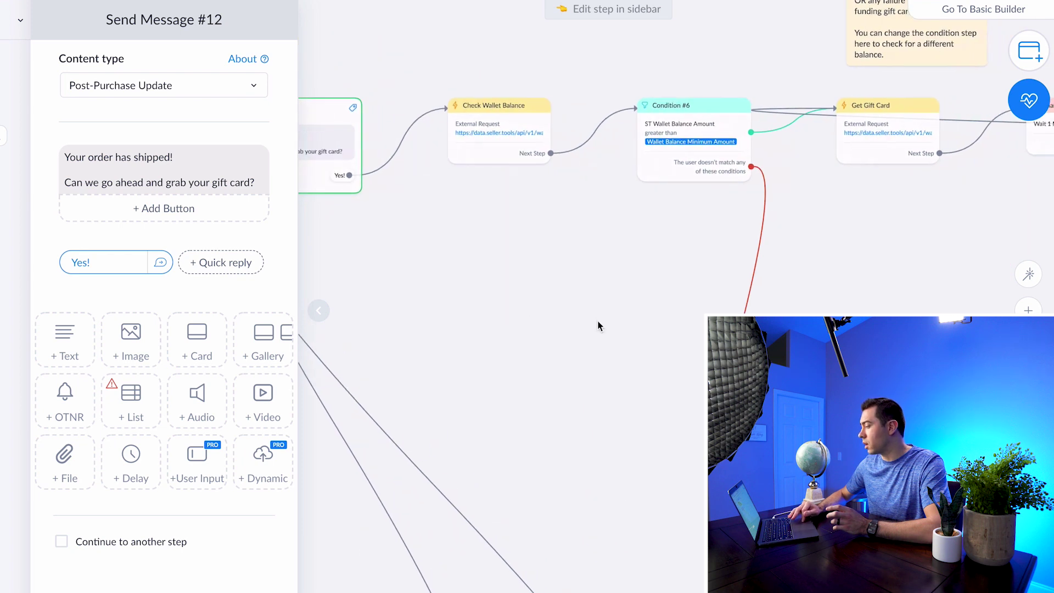
{"action": "left_click_drag", "start_coordinate": [597, 321], "coordinate": [431, 301]}
{"action": "left_click_drag", "start_coordinate": [710, 288], "coordinate": [631, 196]}
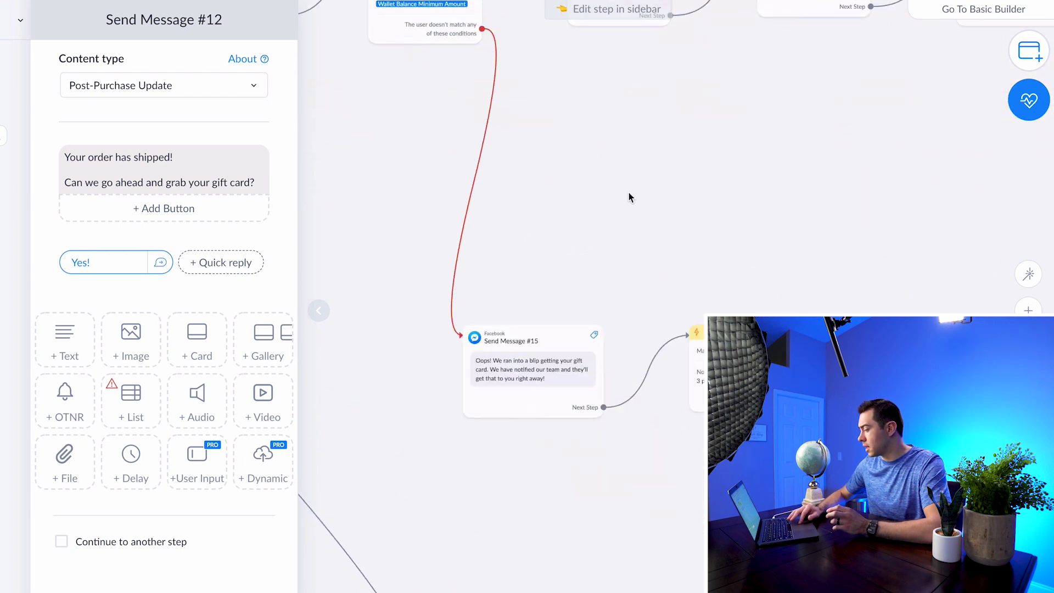
{"action": "left_click_drag", "start_coordinate": [666, 266], "coordinate": [607, 405]}
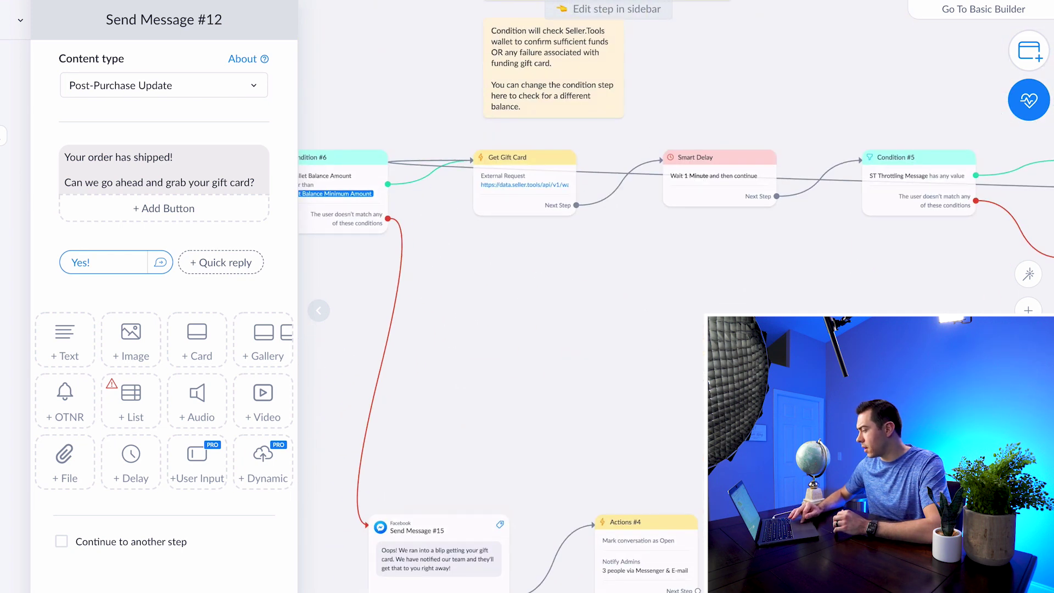
{"action": "scroll", "coordinate": [437, 372], "scroll_direction": "right", "scroll_amount": 5}
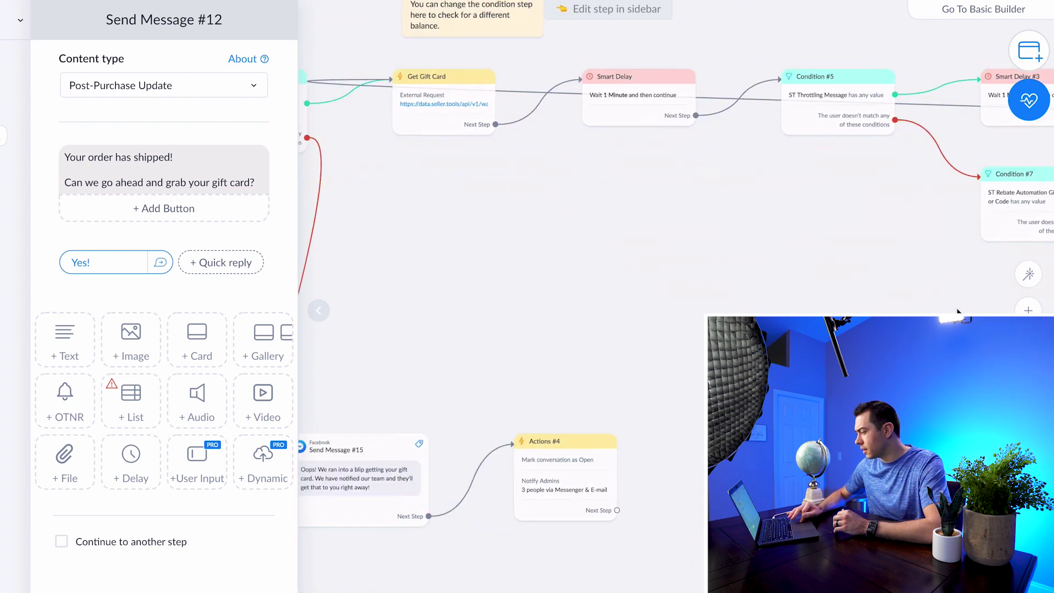
{"action": "scroll", "coordinate": [668, 390], "scroll_direction": "left", "scroll_amount": 6}
{"action": "scroll", "coordinate": [668, 390], "scroll_direction": "up", "scroll_amount": 2}
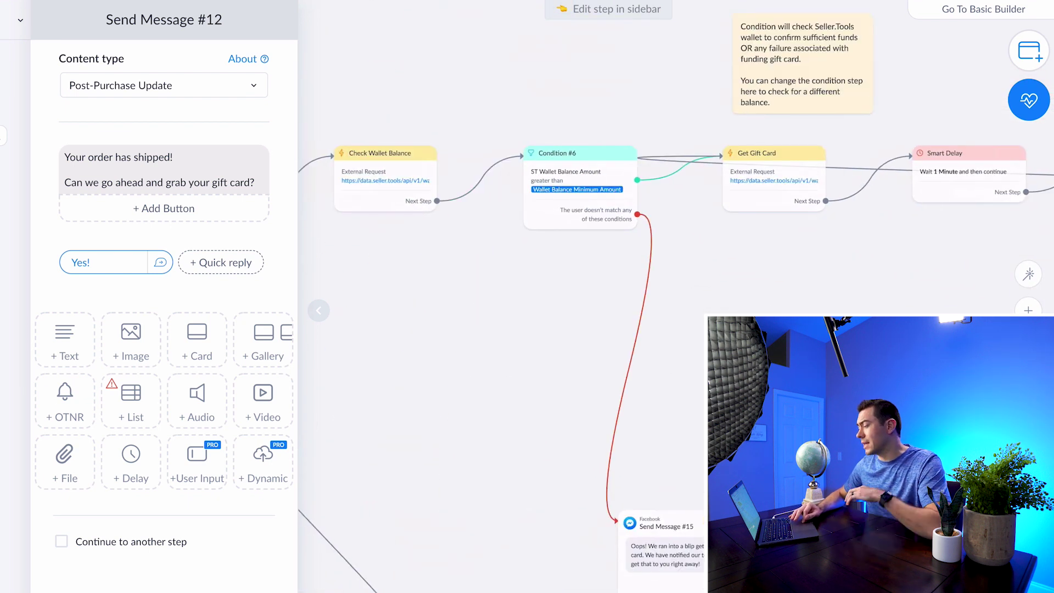
{"action": "scroll", "coordinate": [670, 207], "scroll_direction": "down", "scroll_amount": 5}
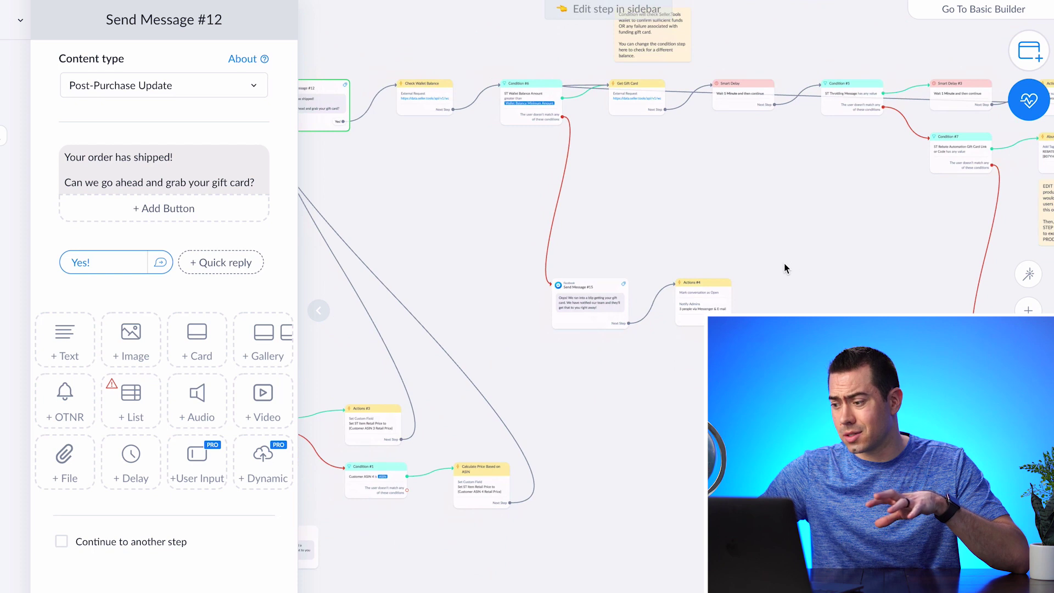
{"action": "scroll", "coordinate": [505, 258], "scroll_direction": "right", "scroll_amount": 5}
{"action": "scroll", "coordinate": [529, 372], "scroll_direction": "right", "scroll_amount": 3}
{"action": "left_click", "coordinate": [647, 159]}
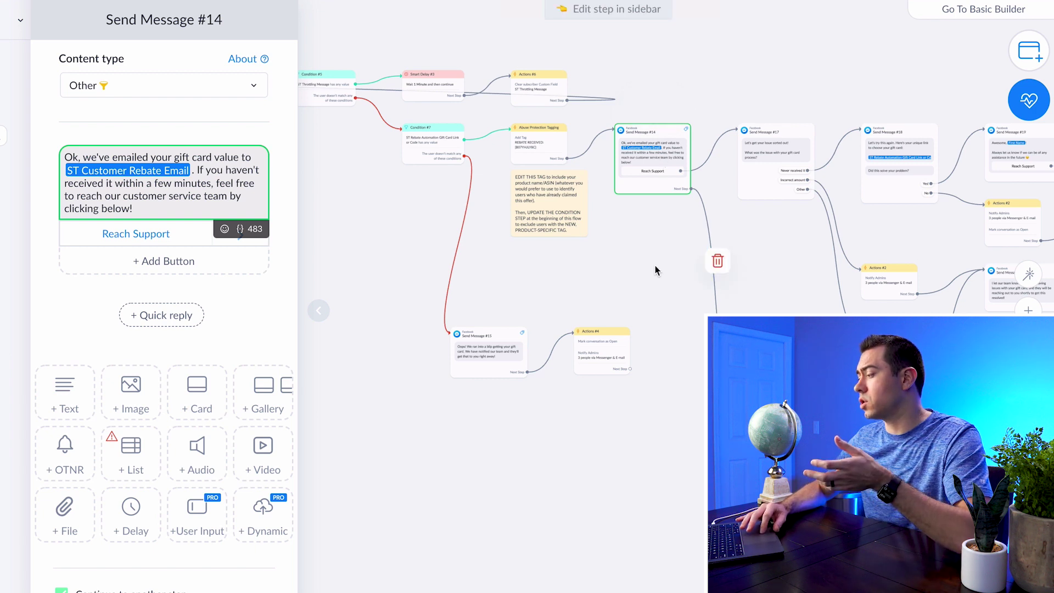
Open Send Message #17 in the support branch to view its quick replies.
{"action": "left_click_drag", "start_coordinate": [668, 285], "coordinate": [440, 313]}
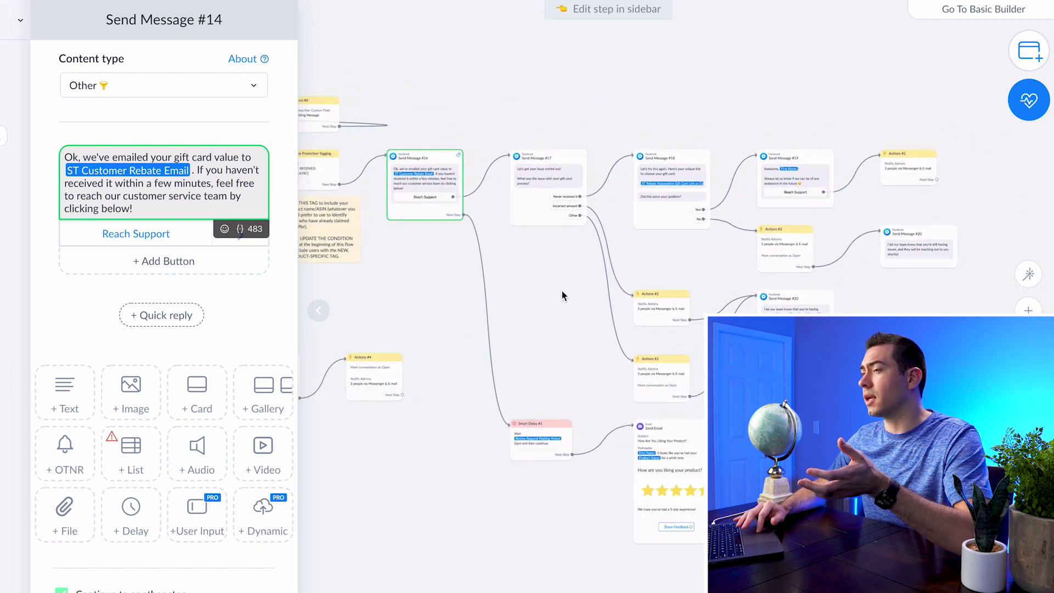
{"action": "left_click_drag", "start_coordinate": [561, 291], "coordinate": [541, 304]}
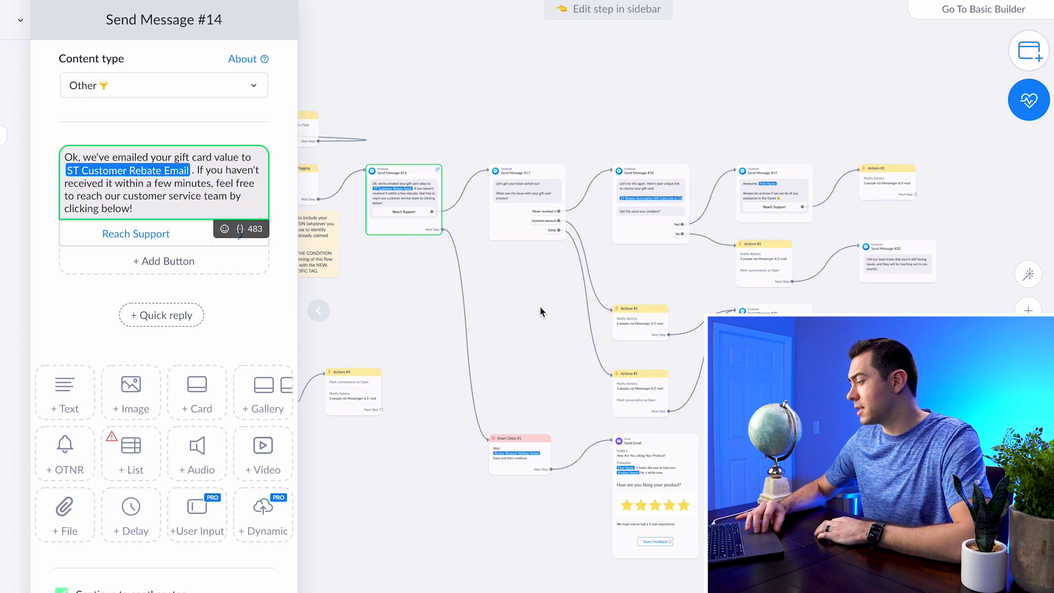
{"action": "scroll", "coordinate": [541, 309], "scroll_direction": "up", "scroll_amount": 3}
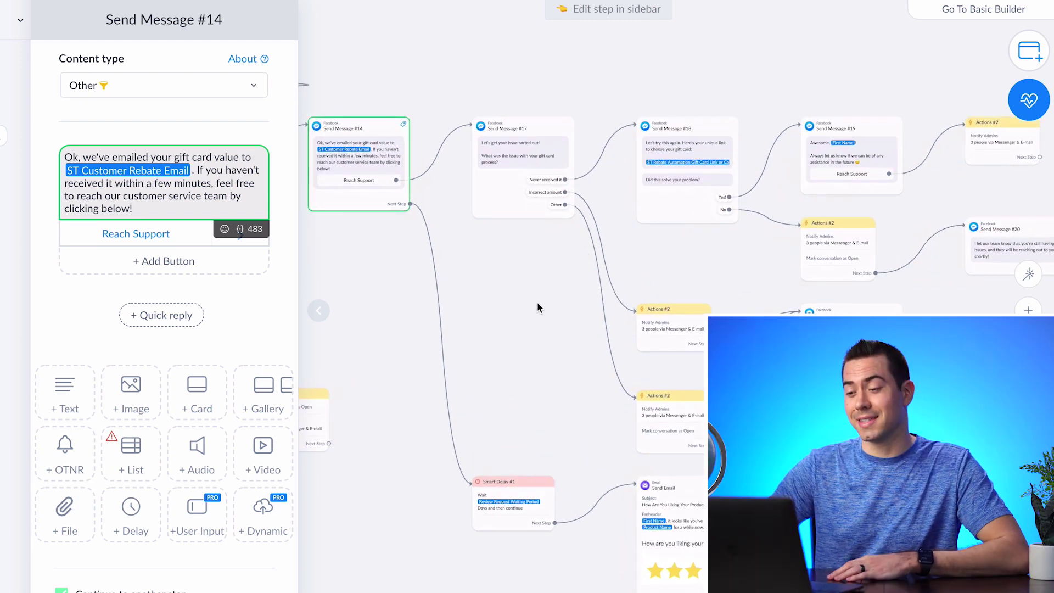
{"action": "left_click_drag", "start_coordinate": [537, 306], "coordinate": [468, 278]}
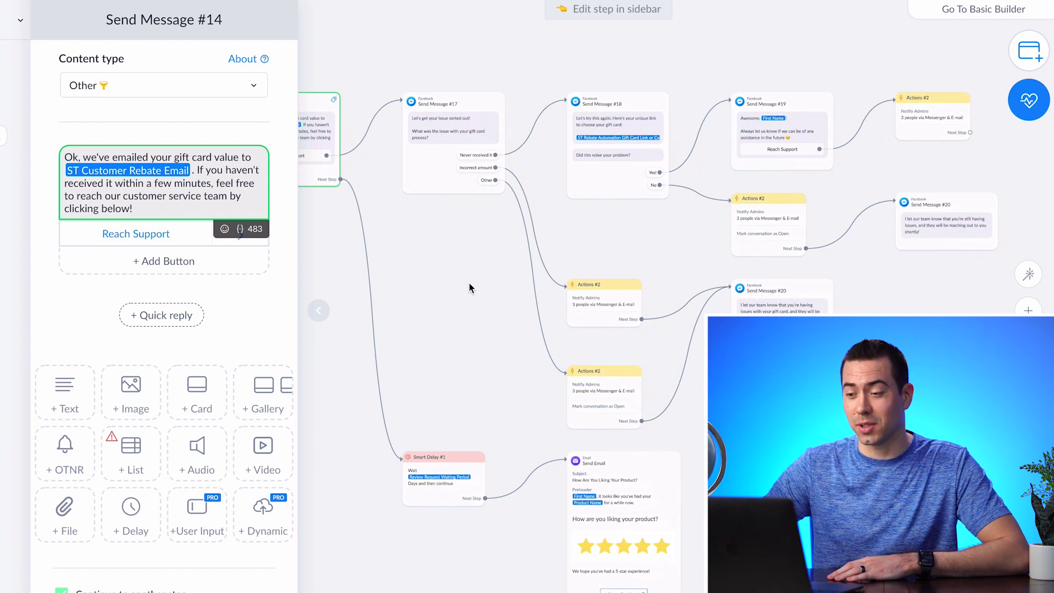
{"action": "scroll", "coordinate": [469, 287], "scroll_direction": "up", "scroll_amount": 2}
{"action": "left_click_drag", "start_coordinate": [470, 288], "coordinate": [483, 341]}
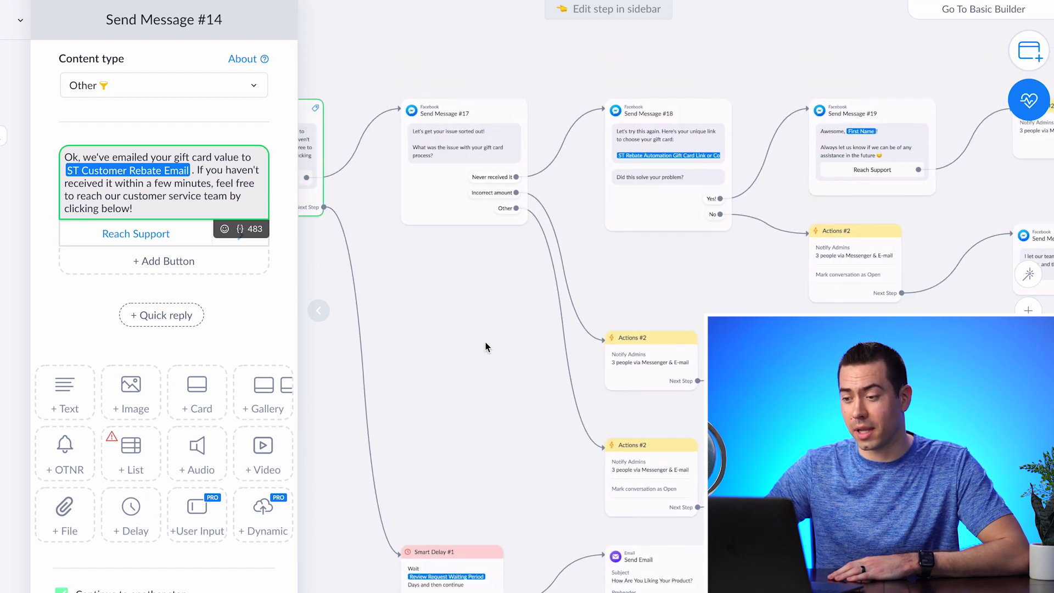
{"action": "left_click", "coordinate": [451, 185]}
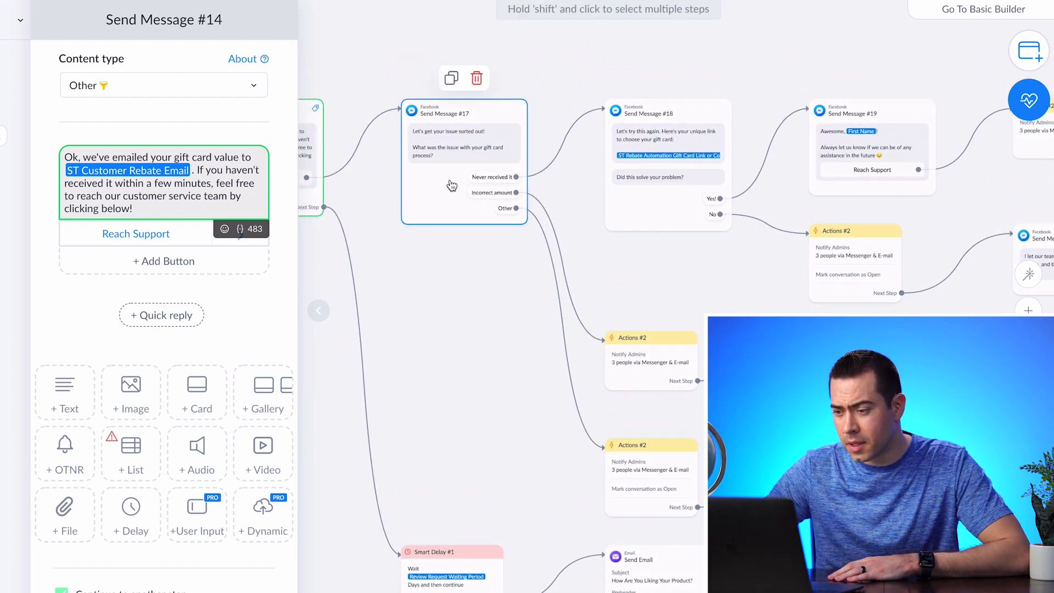
{"action": "left_click", "coordinate": [445, 183]}
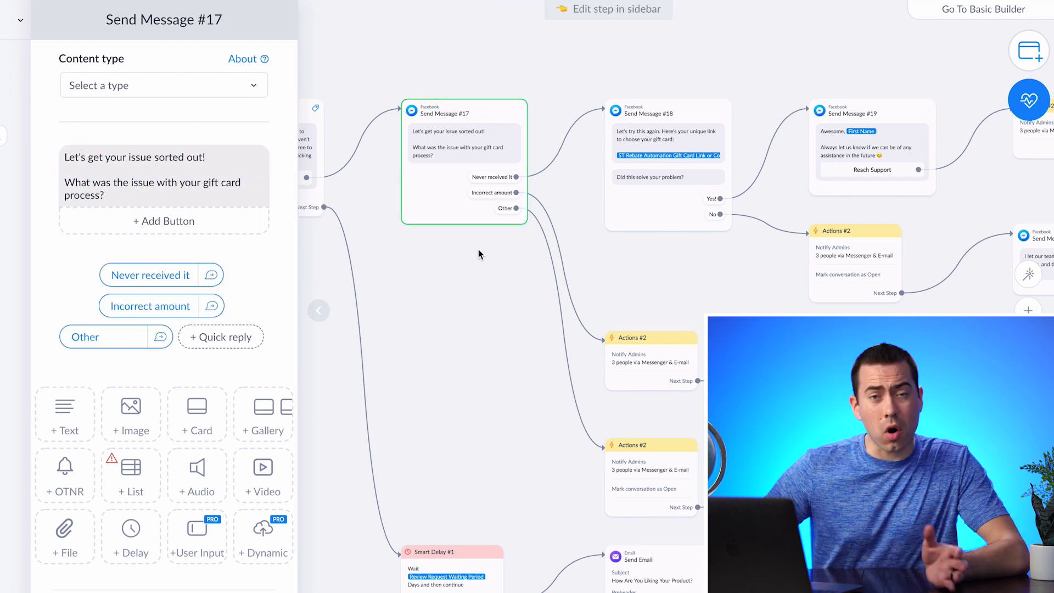
Revisit Send Message #14, then open the Send Email review request after Smart Delay #1.
{"action": "left_click_drag", "start_coordinate": [489, 271], "coordinate": [488, 133]}
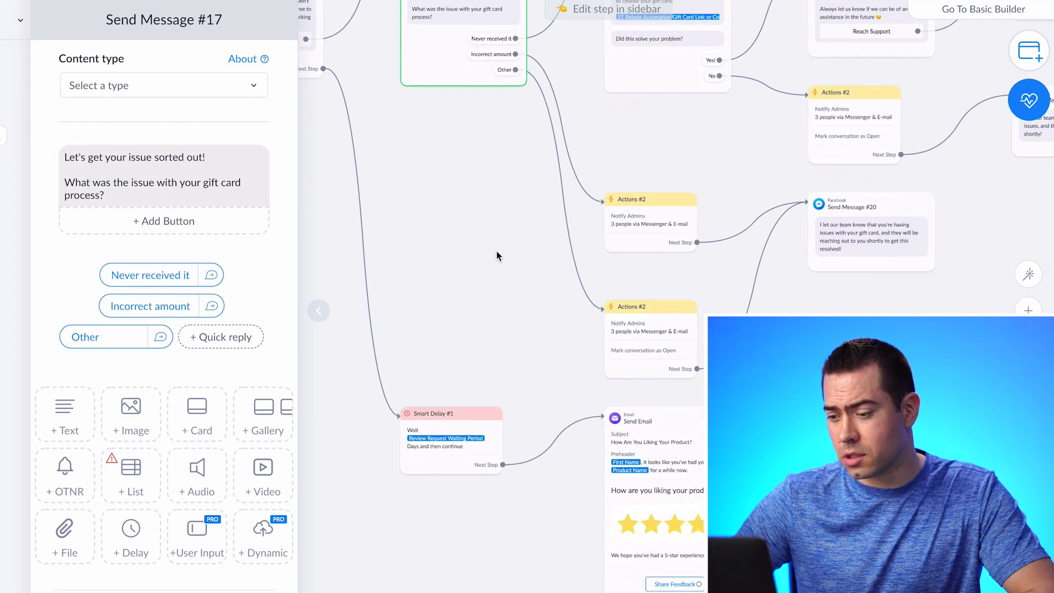
{"action": "left_click_drag", "start_coordinate": [566, 231], "coordinate": [568, 186]}
{"action": "scroll", "coordinate": [568, 186], "scroll_direction": "left", "scroll_amount": 3}
{"action": "left_click_drag", "start_coordinate": [551, 222], "coordinate": [698, 350]}
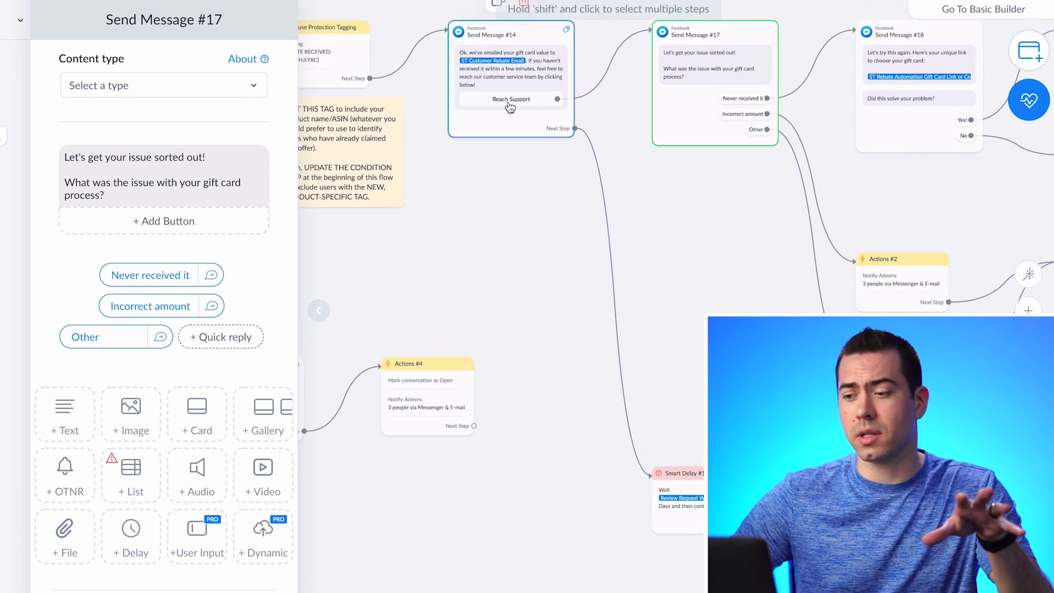
{"action": "left_click", "coordinate": [545, 71]}
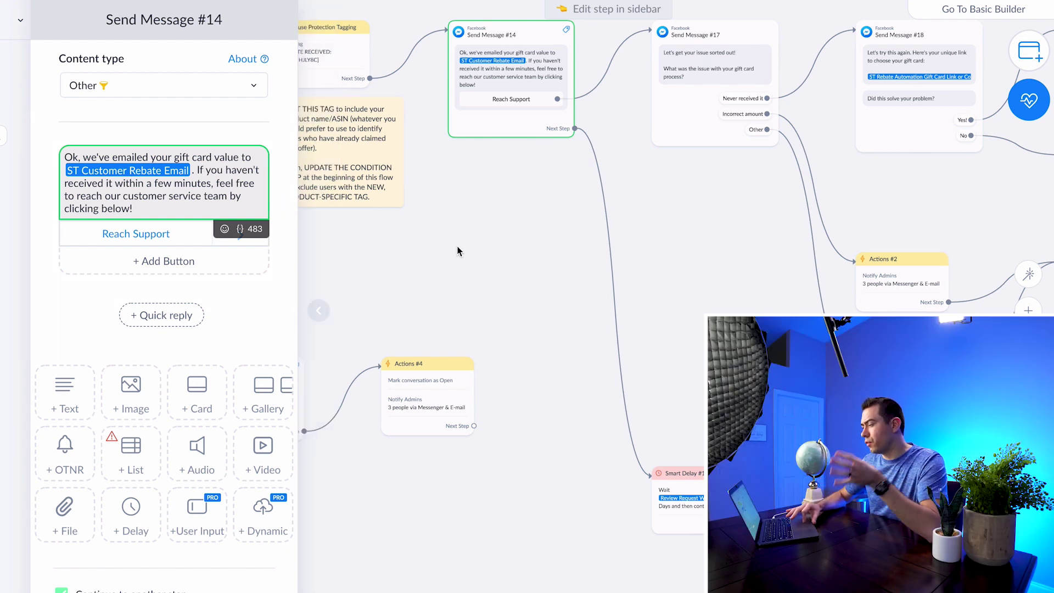
{"action": "left_click_drag", "start_coordinate": [669, 288], "coordinate": [553, 183]}
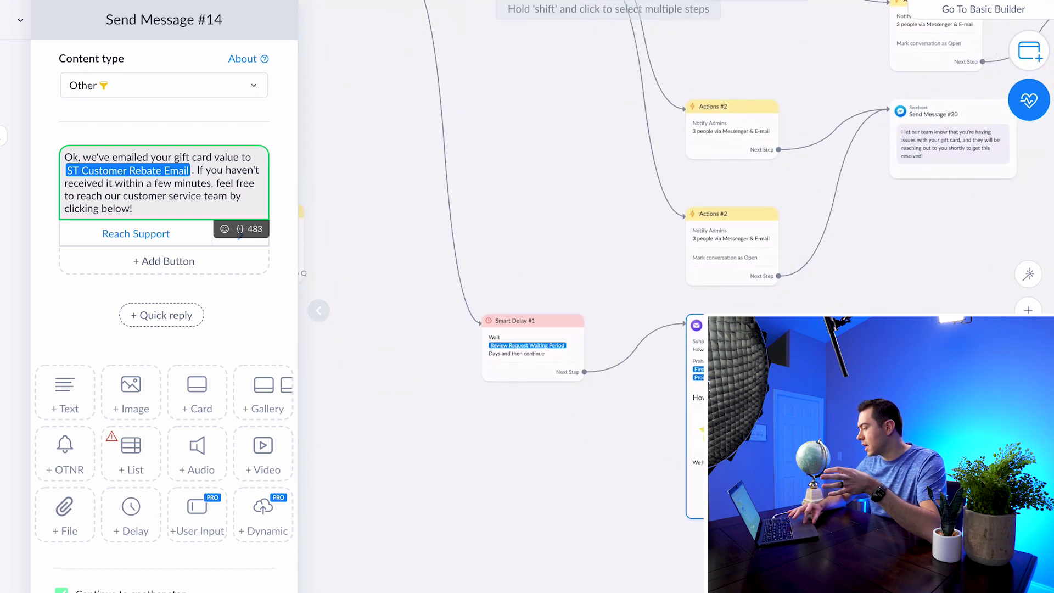
{"action": "left_click", "coordinate": [696, 395]}
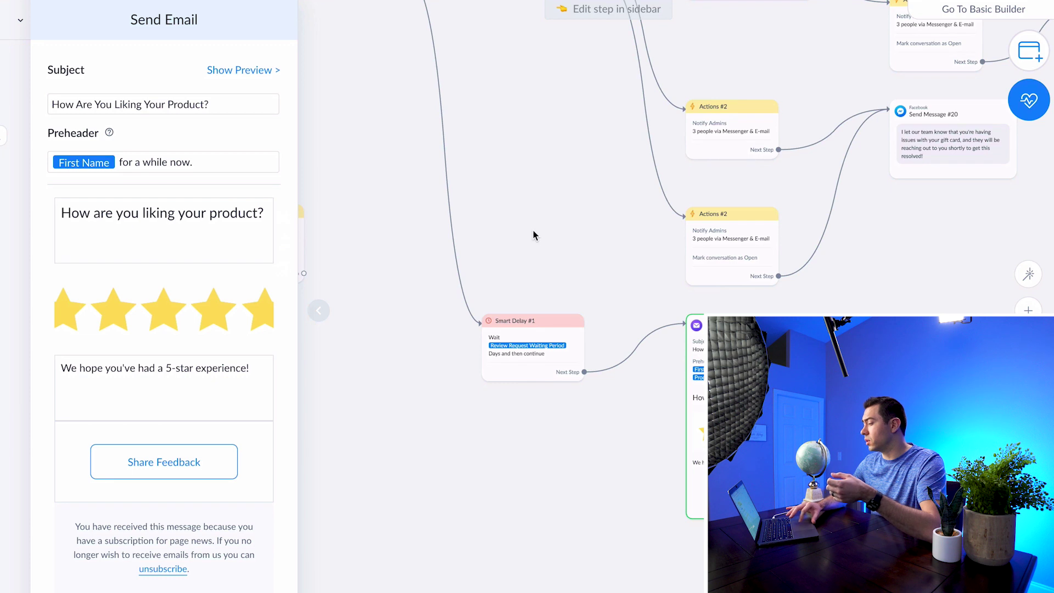
Dismiss the Send Email sidebar, leaving Smart Delay #1 and the review email on the canvas.
{"action": "left_click", "coordinate": [559, 199]}
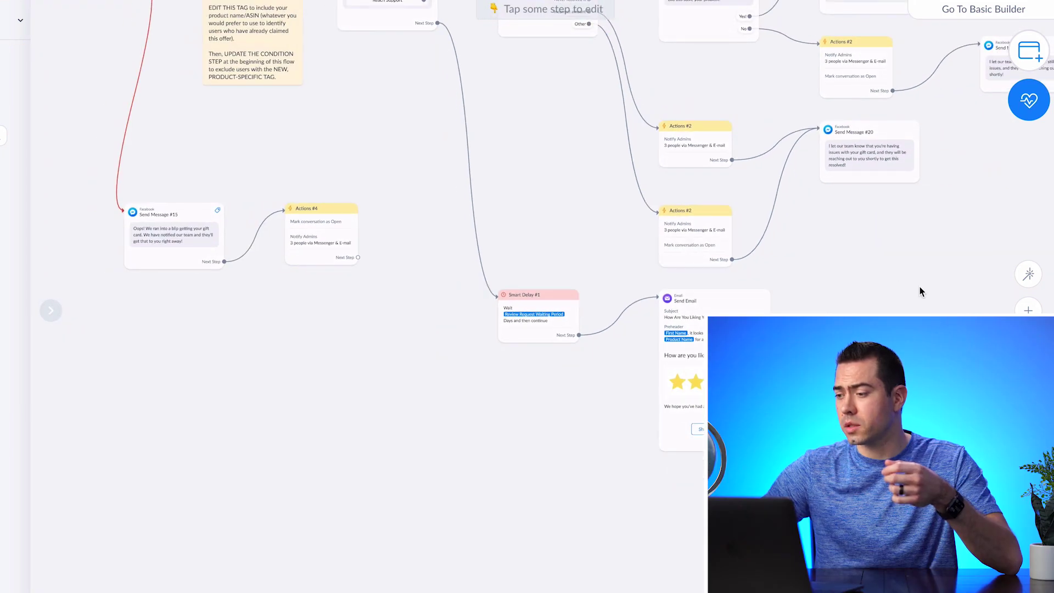